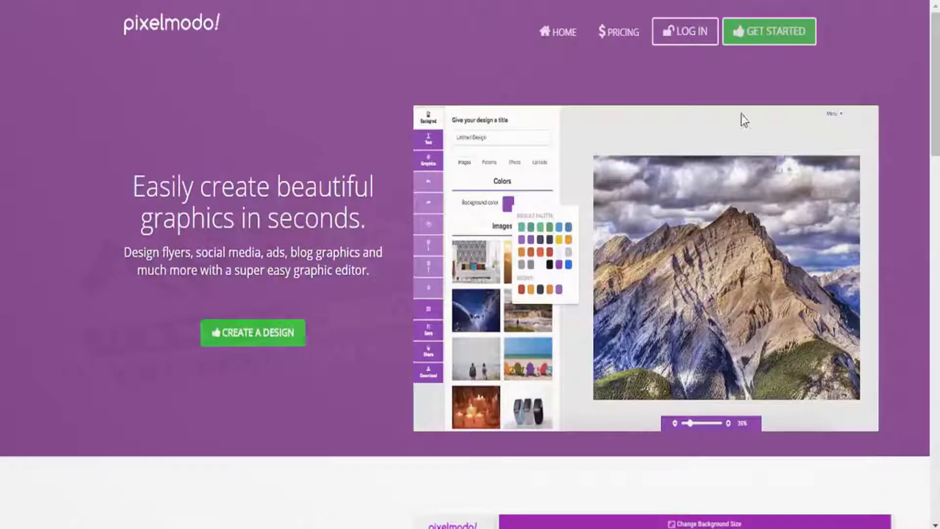
Step: Log in to Pixelmodo with the autofilled account credentials
{"action": "left_click", "coordinate": [690, 32]}
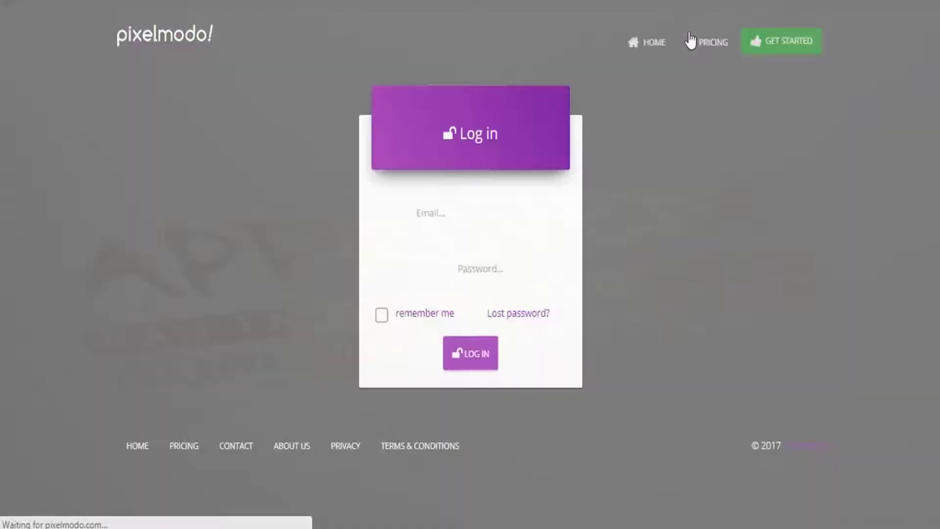
{"action": "left_click", "coordinate": [474, 365]}
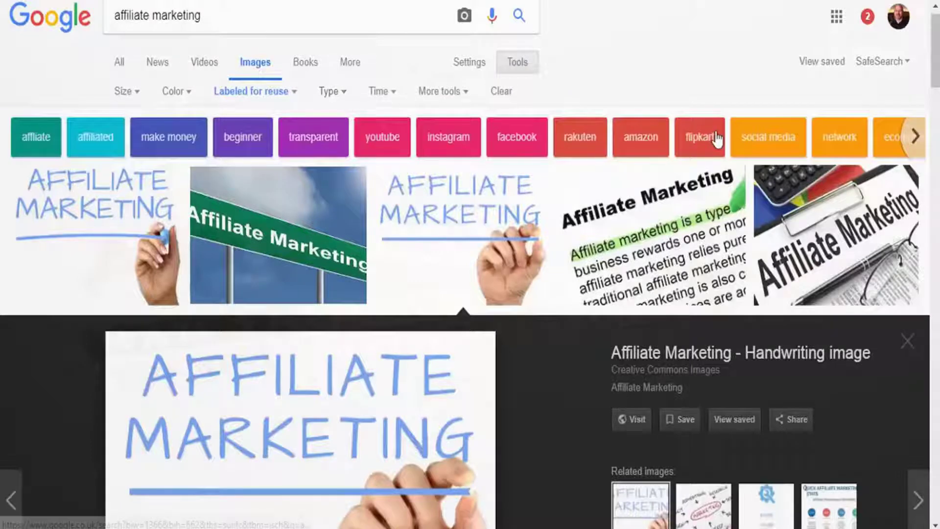
Step: Open the reusable Affiliate Marketing handwriting image from Google Images as a Pixelmodo design
{"action": "scroll", "coordinate": [937, 66], "scroll_direction": "down", "scroll_amount": 1}
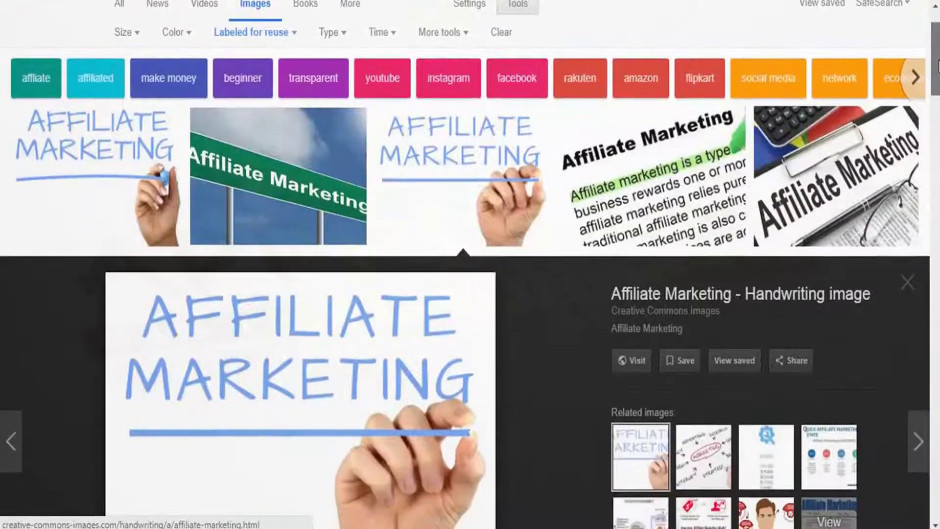
{"action": "scroll", "coordinate": [937, 63], "scroll_direction": "up", "scroll_amount": 1}
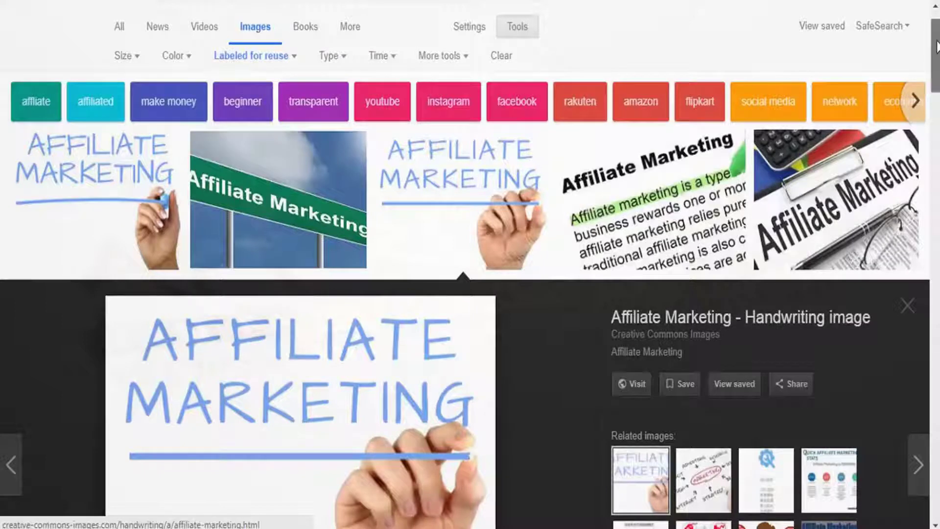
{"action": "scroll", "coordinate": [429, 297], "scroll_direction": "down", "scroll_amount": 3}
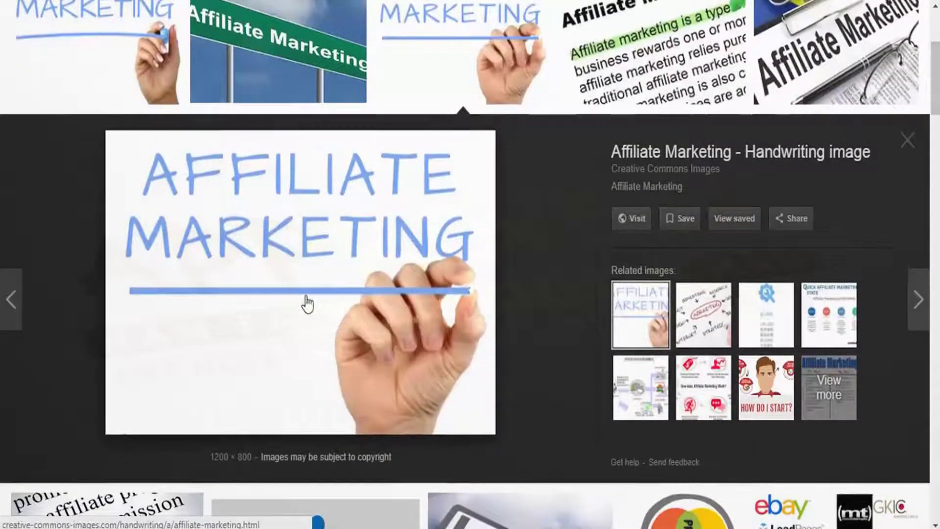
{"action": "right_click", "coordinate": [308, 303]}
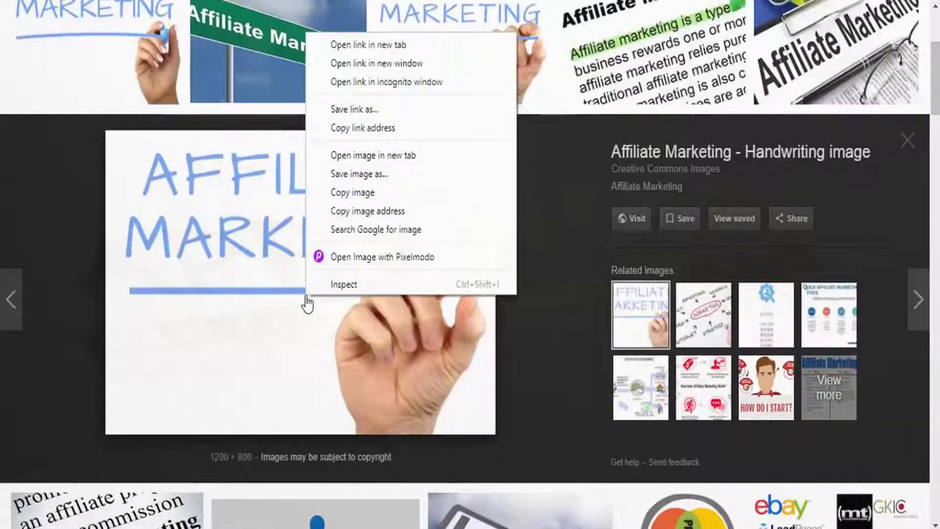
{"action": "left_click", "coordinate": [330, 257]}
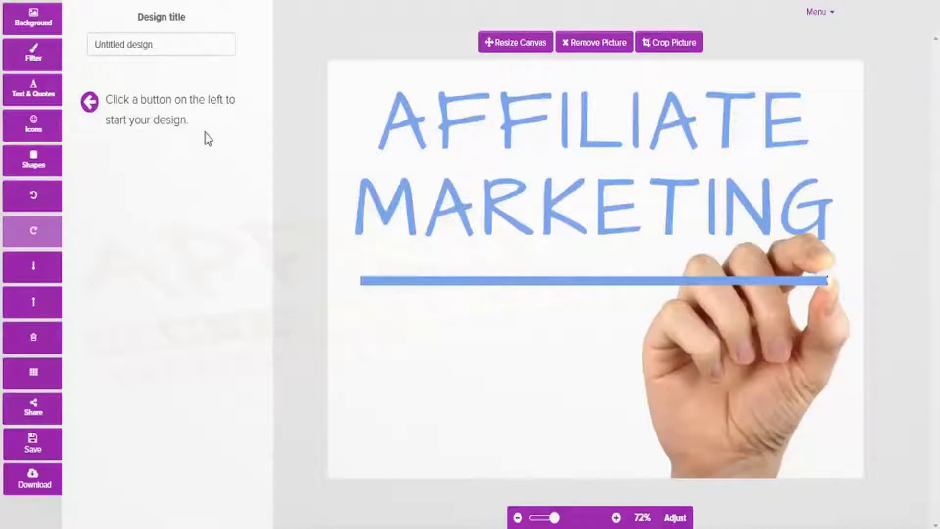
Step: Search quotes for 'success' and add 'Let's make progress, not excuses' to the photo
{"action": "left_click", "coordinate": [30, 25]}
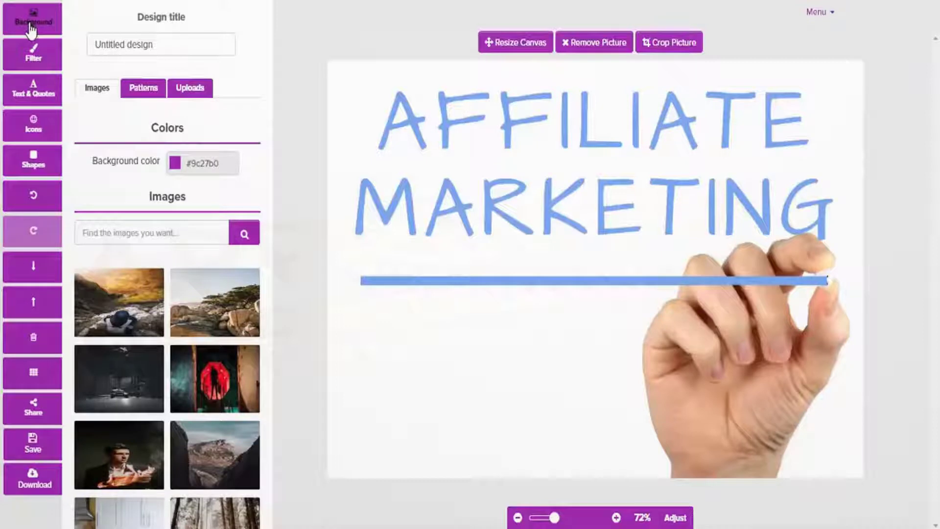
{"action": "left_click", "coordinate": [34, 59]}
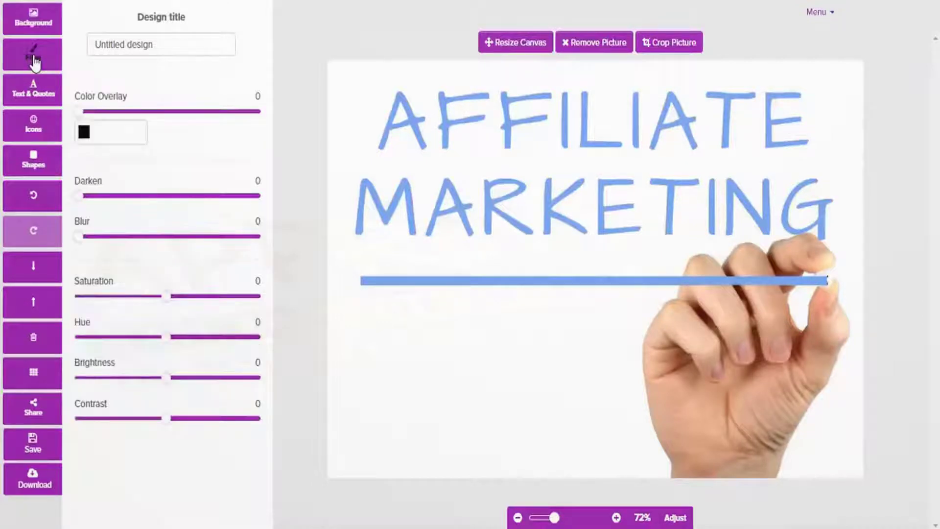
{"action": "left_click", "coordinate": [35, 97]}
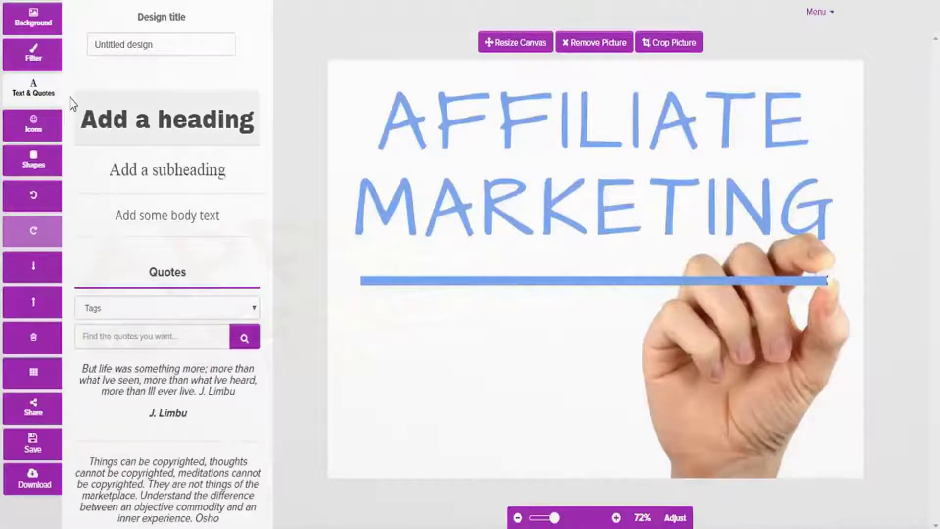
{"action": "left_click", "coordinate": [107, 338]}
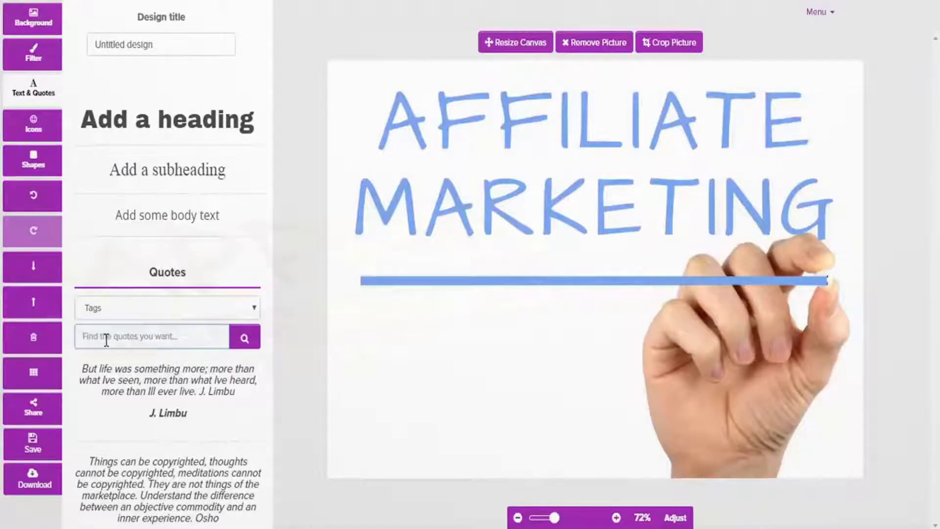
{"action": "type", "text": "su"}
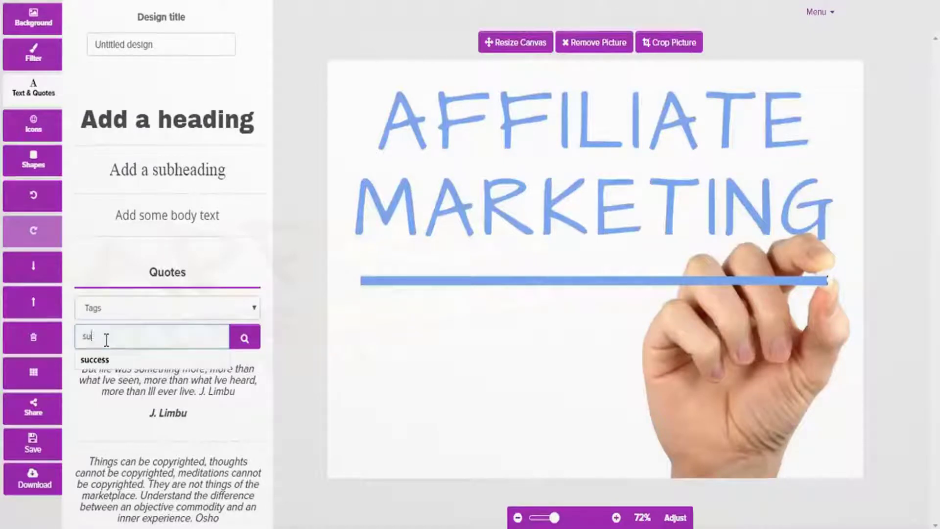
{"action": "type", "text": "ccess"}
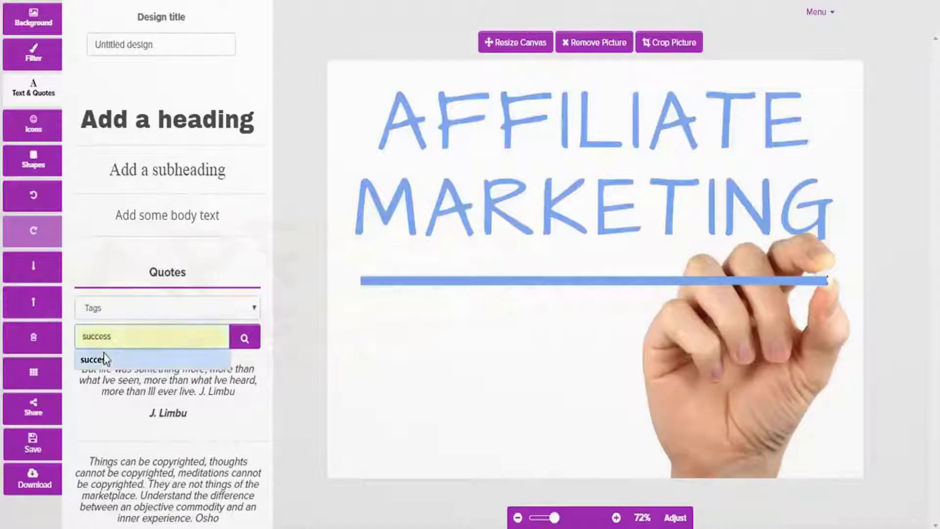
{"action": "left_click", "coordinate": [105, 360]}
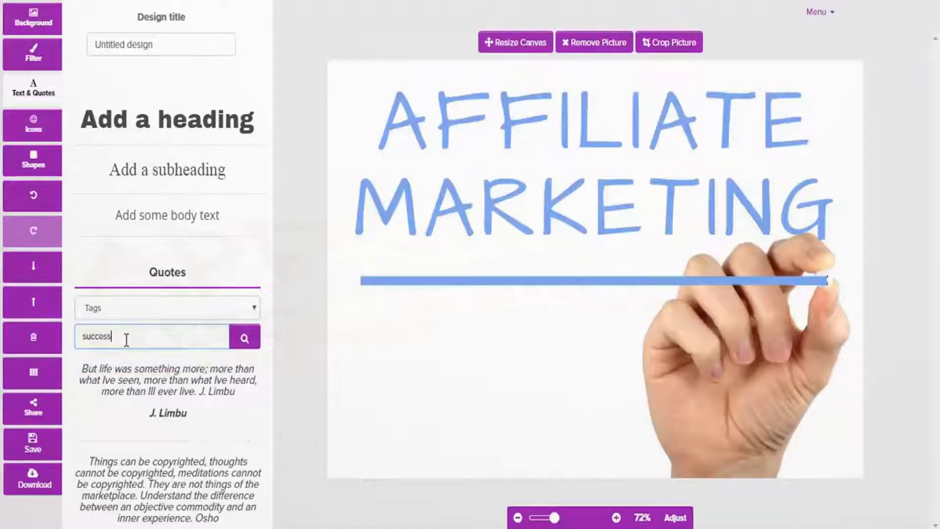
{"action": "left_click", "coordinate": [245, 346]}
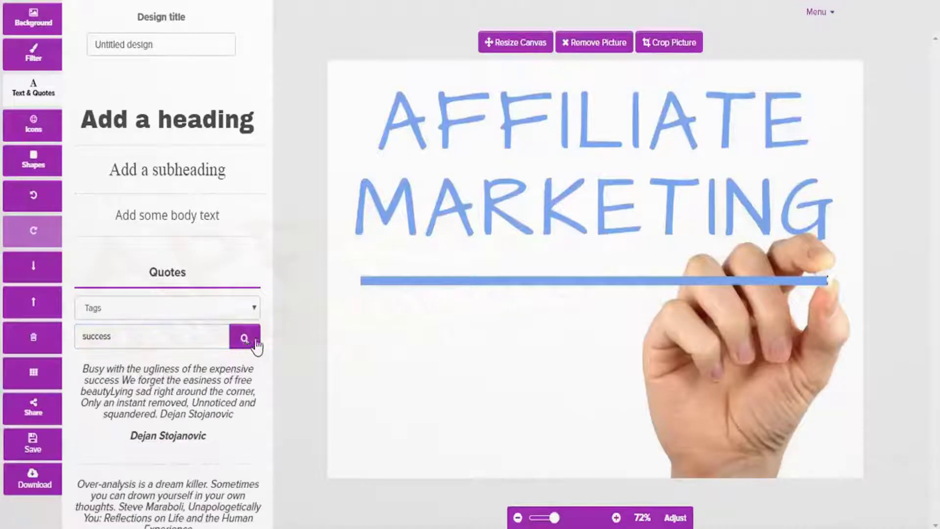
{"action": "scroll", "coordinate": [267, 342], "scroll_direction": "down", "scroll_amount": 5}
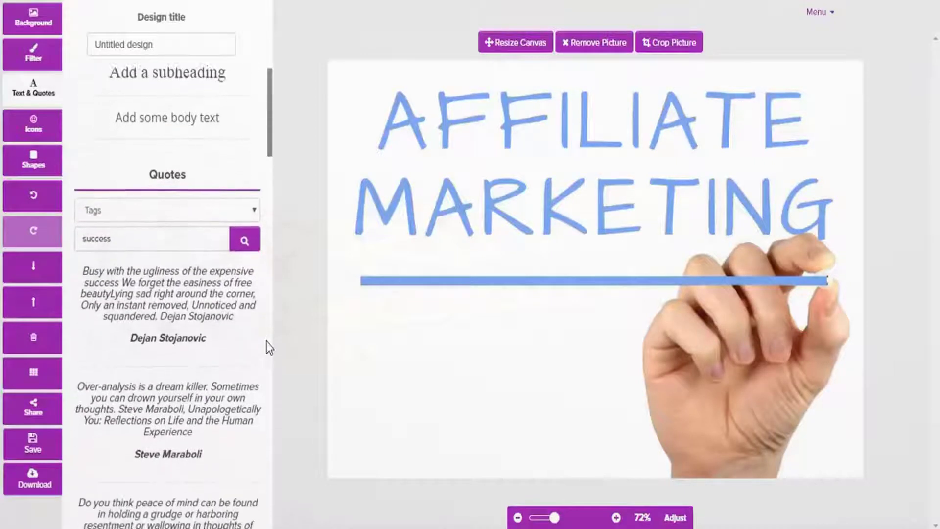
{"action": "scroll", "coordinate": [266, 343], "scroll_direction": "down", "scroll_amount": 1}
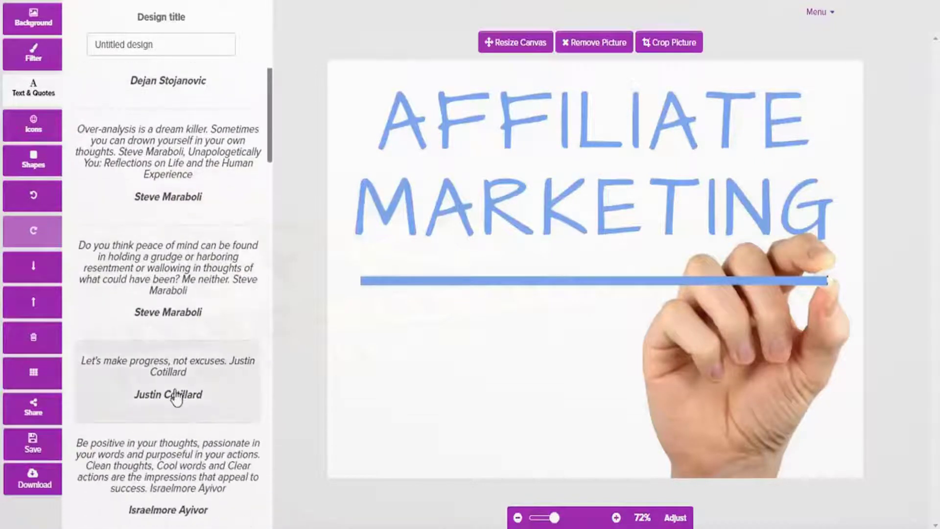
{"action": "left_click", "coordinate": [169, 392]}
Step: Move the quote below the blue line at lower left and make it bold red
{"action": "left_click_drag", "start_coordinate": [584, 333], "coordinate": [448, 437]}
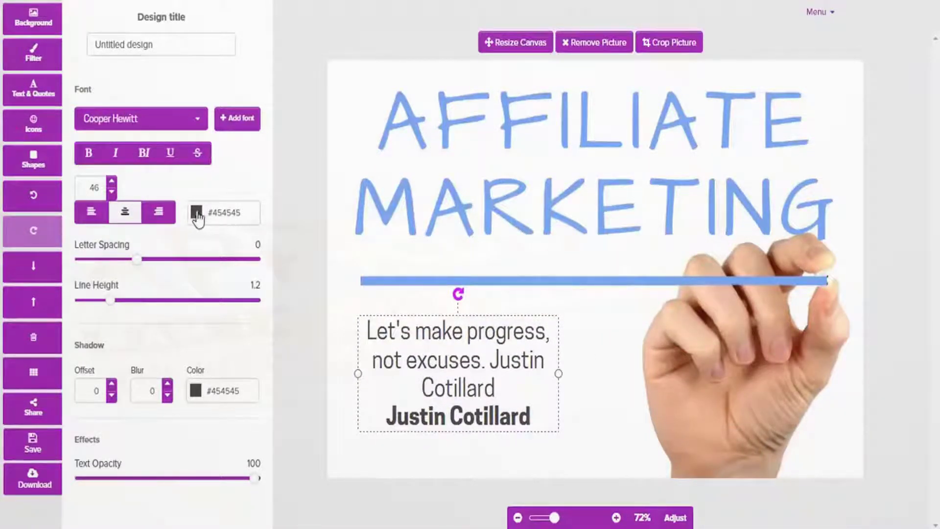
{"action": "left_click", "coordinate": [90, 154]}
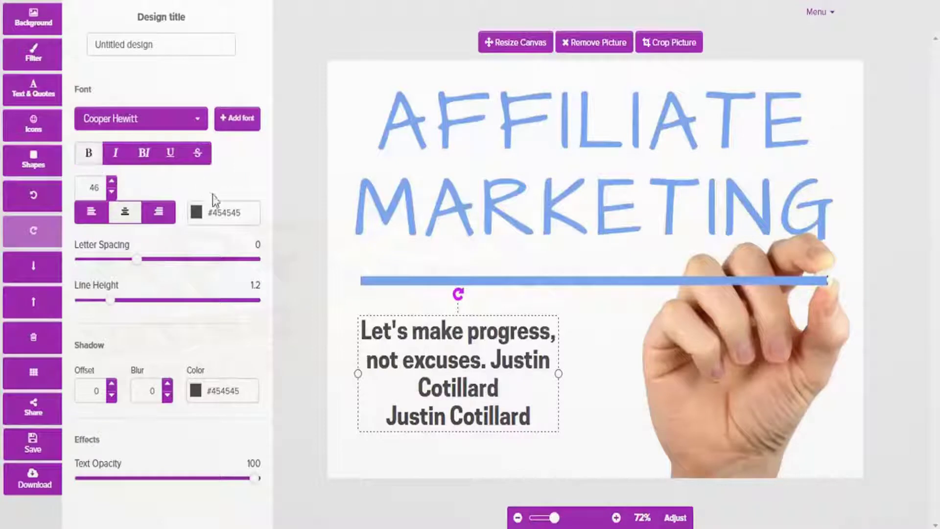
{"action": "left_click", "coordinate": [197, 215]}
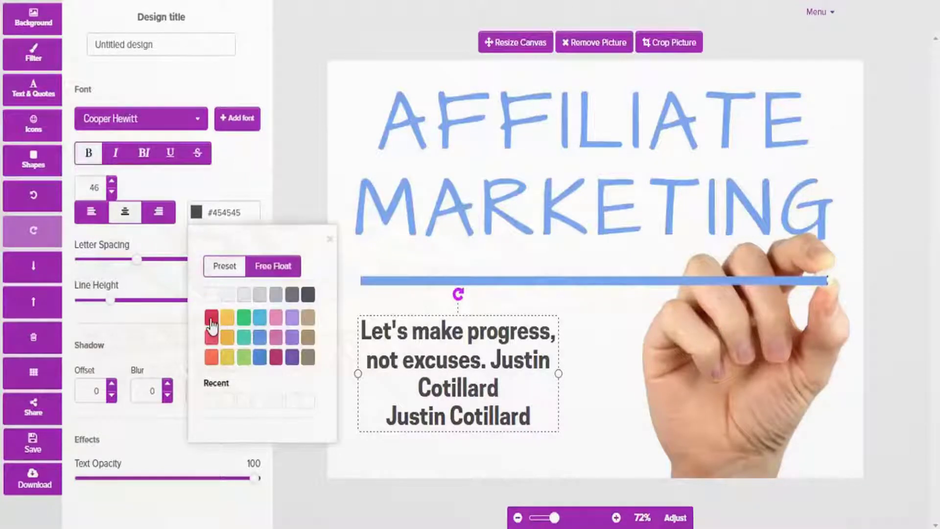
{"action": "left_click", "coordinate": [224, 266]}
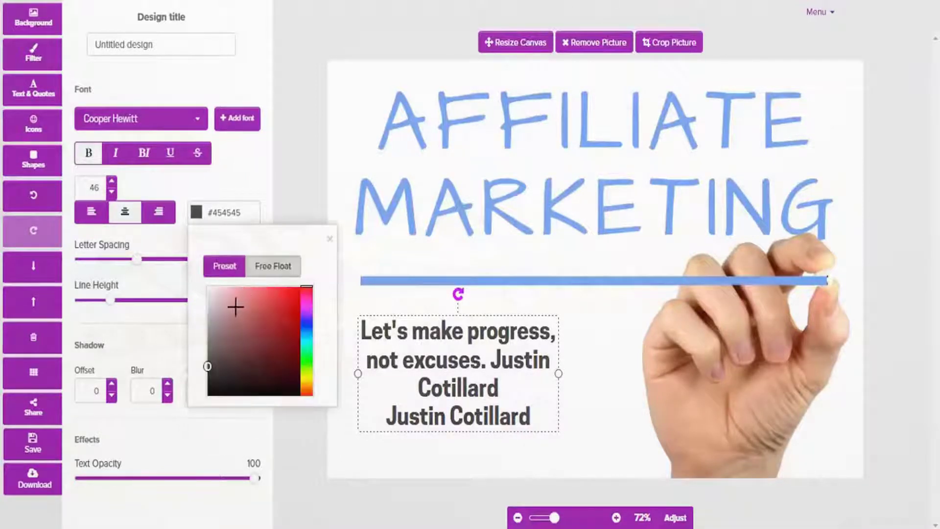
{"action": "mouse_move", "coordinate": [206, 369]}
{"action": "left_mouse_down"}
{"action": "mouse_move", "coordinate": [266, 321]}
{"action": "mouse_move", "coordinate": [266, 306]}
{"action": "mouse_move", "coordinate": [261, 312]}
{"action": "left_mouse_up"}
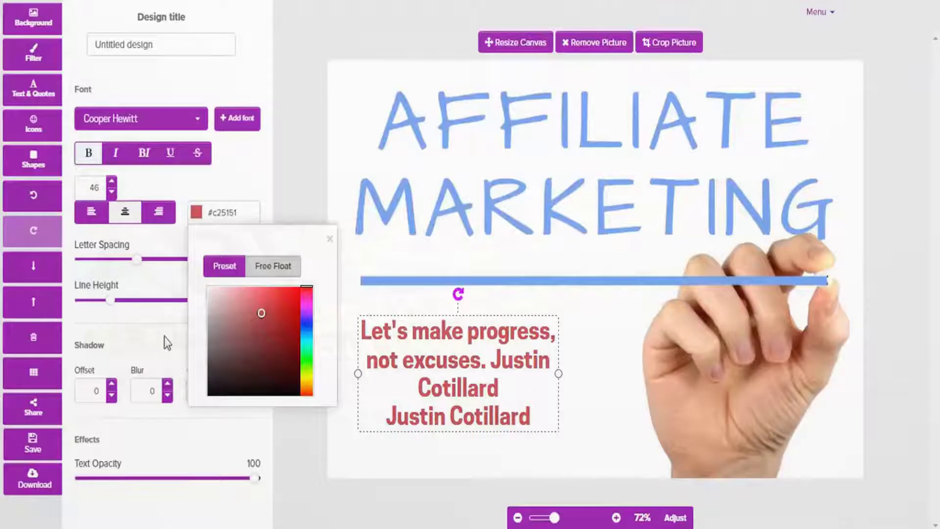
{"action": "left_click", "coordinate": [137, 338]}
Step: Give the quote a soft drop shadow with offset 3 and blur 4
{"action": "left_click", "coordinate": [112, 385]}
{"action": "left_click", "coordinate": [111, 386]}
{"action": "left_click", "coordinate": [111, 385]}
{"action": "left_click", "coordinate": [112, 386]}
{"action": "left_click", "coordinate": [111, 395]}
{"action": "left_click", "coordinate": [167, 384]}
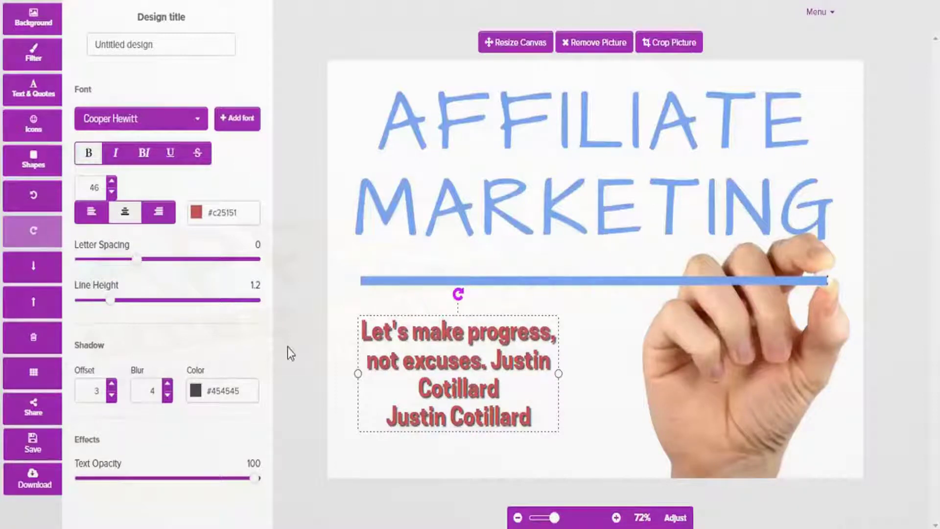
{"action": "left_click", "coordinate": [355, 352]}
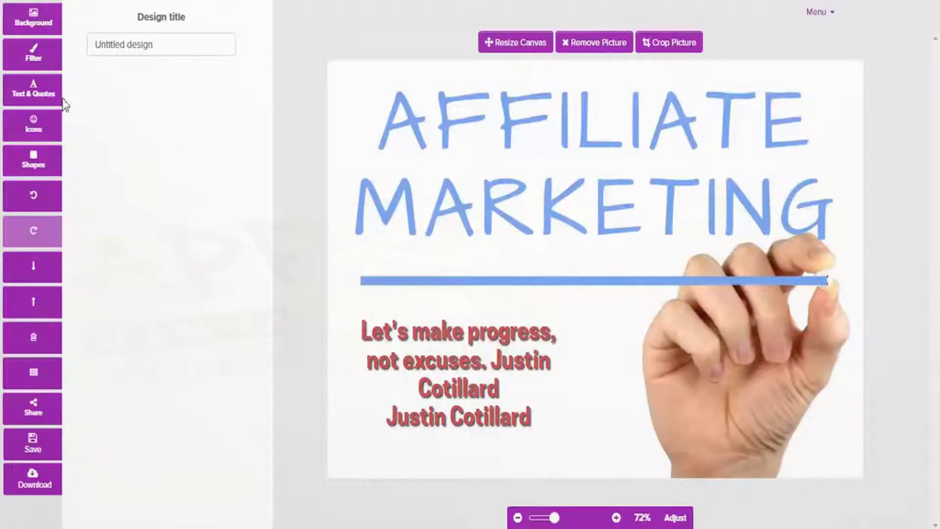
Step: Add a Heading text, nudge it up-left, then delete it again
{"action": "left_click", "coordinate": [31, 95]}
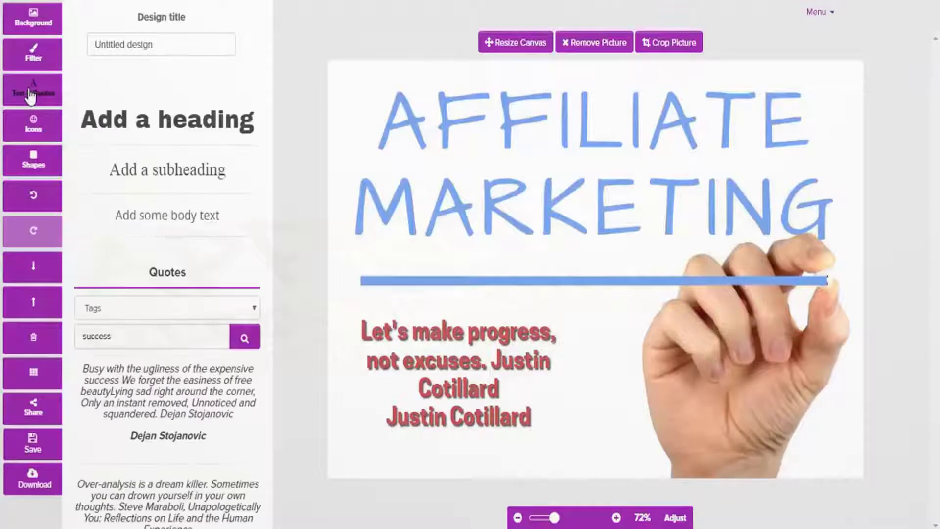
{"action": "left_click", "coordinate": [152, 122]}
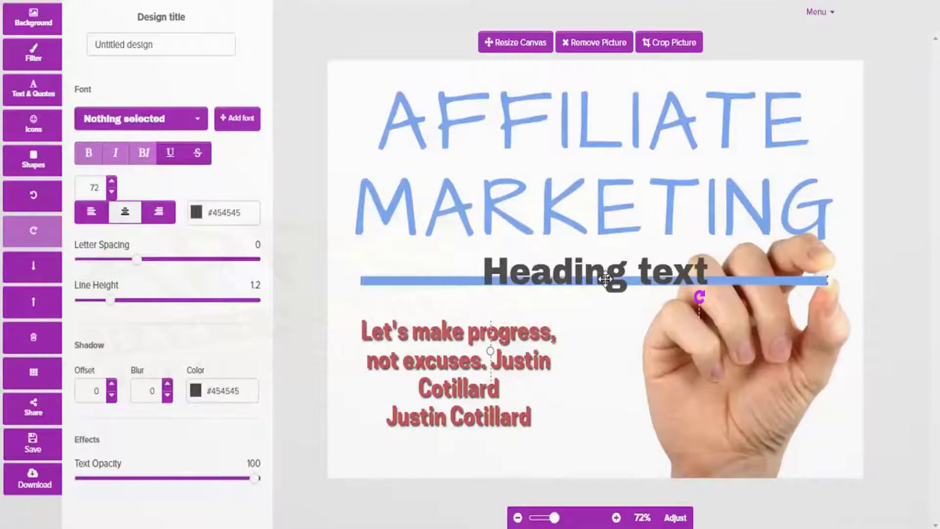
{"action": "left_click", "coordinate": [578, 272]}
{"action": "left_click_drag", "start_coordinate": [579, 272], "coordinate": [561, 265]}
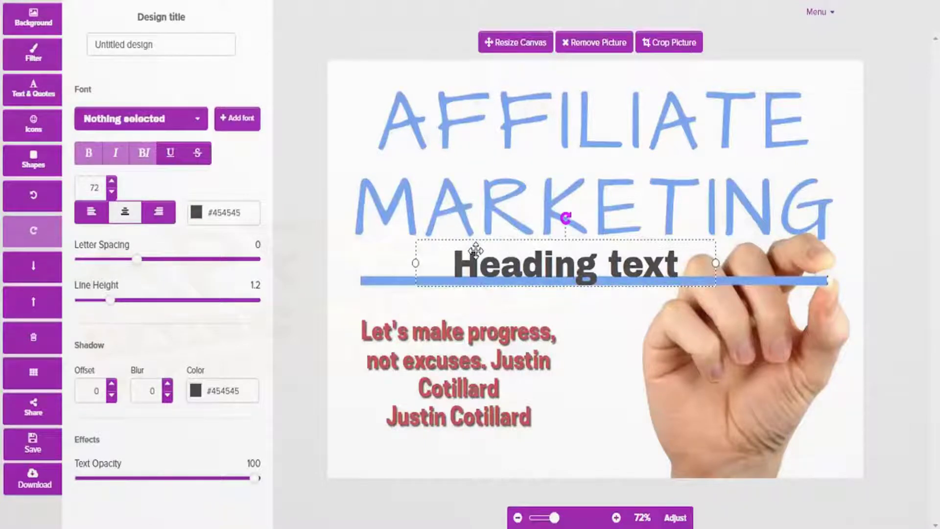
{"action": "key", "text": "Delete"}
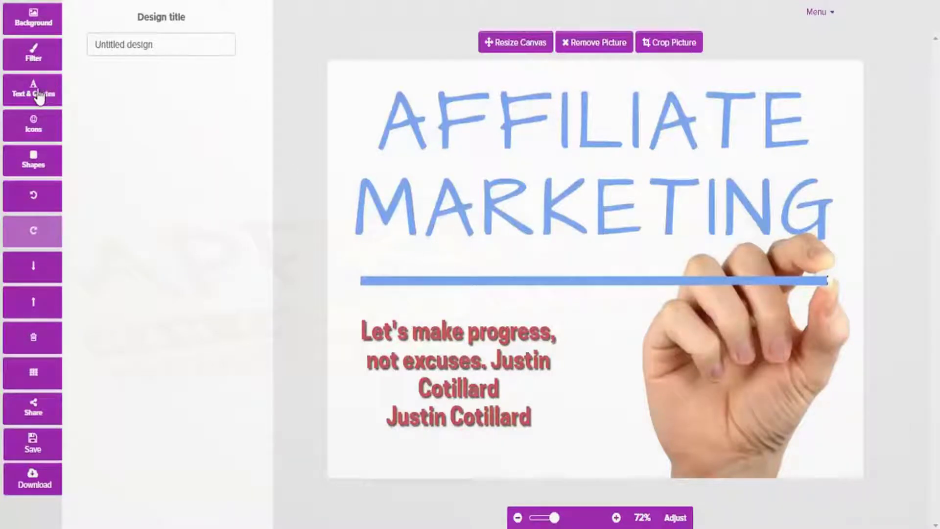
{"action": "left_click", "coordinate": [34, 53]}
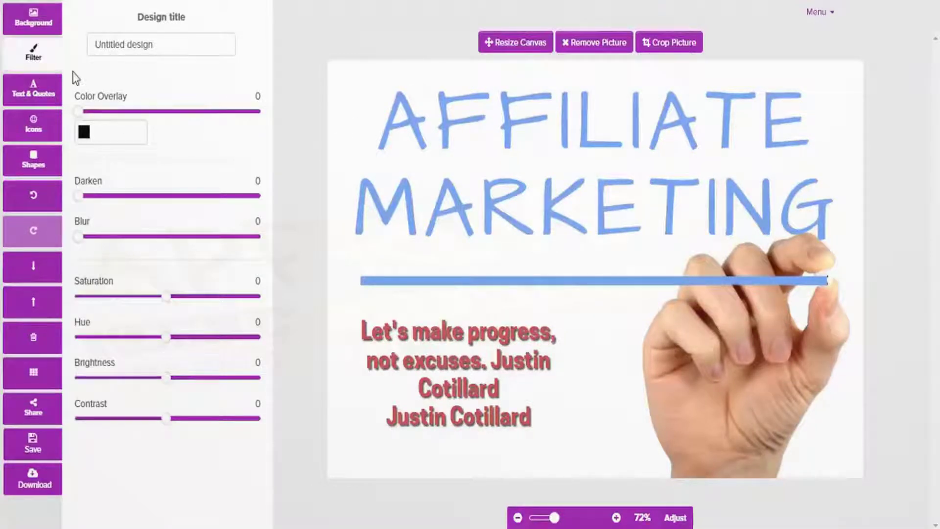
Step: Apply a pale #e3d1d1 colour overlay of 19 to the photo
{"action": "left_click", "coordinate": [85, 137]}
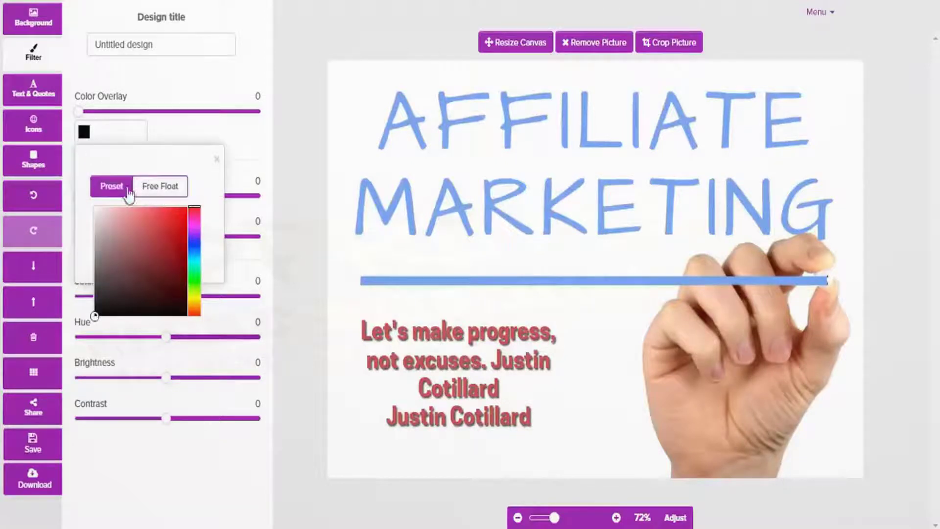
{"action": "left_click_drag", "start_coordinate": [94, 315], "coordinate": [150, 225]}
{"action": "left_click_drag", "start_coordinate": [78, 111], "coordinate": [114, 112]}
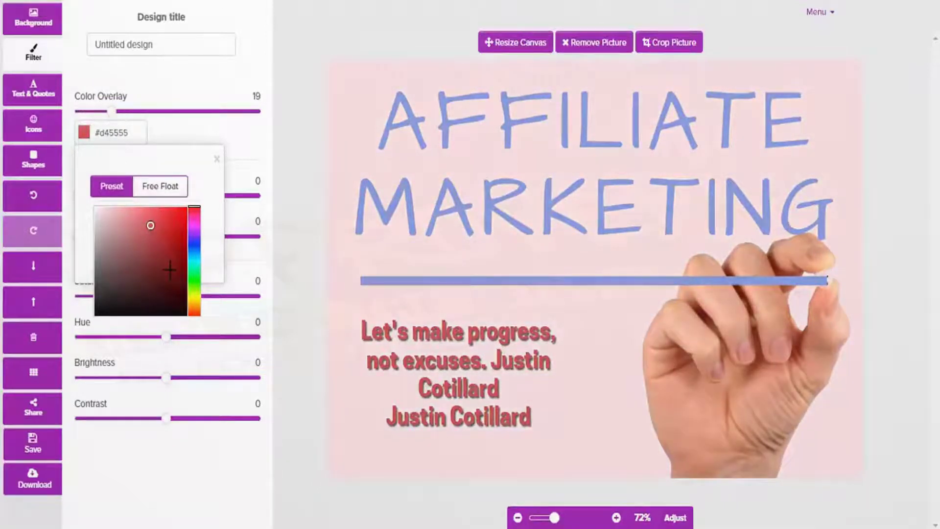
{"action": "left_click", "coordinate": [149, 228]}
{"action": "left_click_drag", "start_coordinate": [131, 225], "coordinate": [101, 218]}
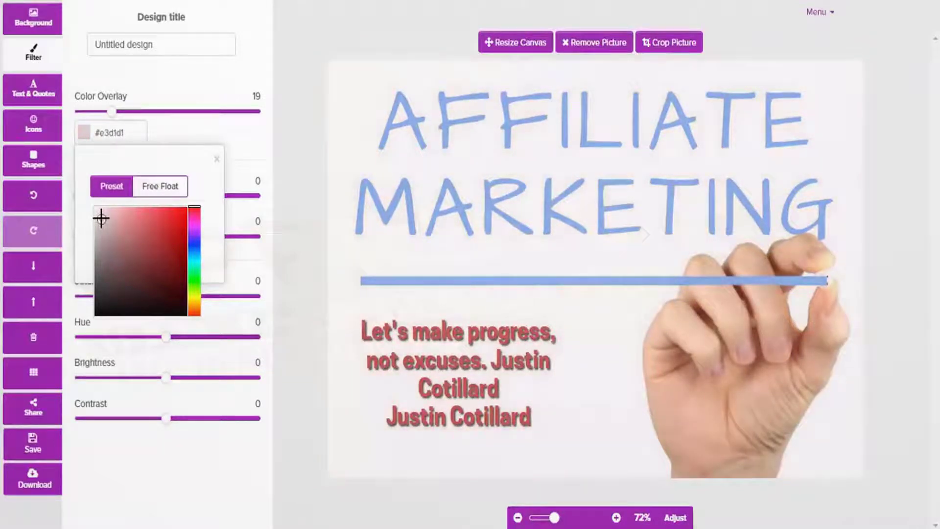
{"action": "left_click", "coordinate": [244, 142]}
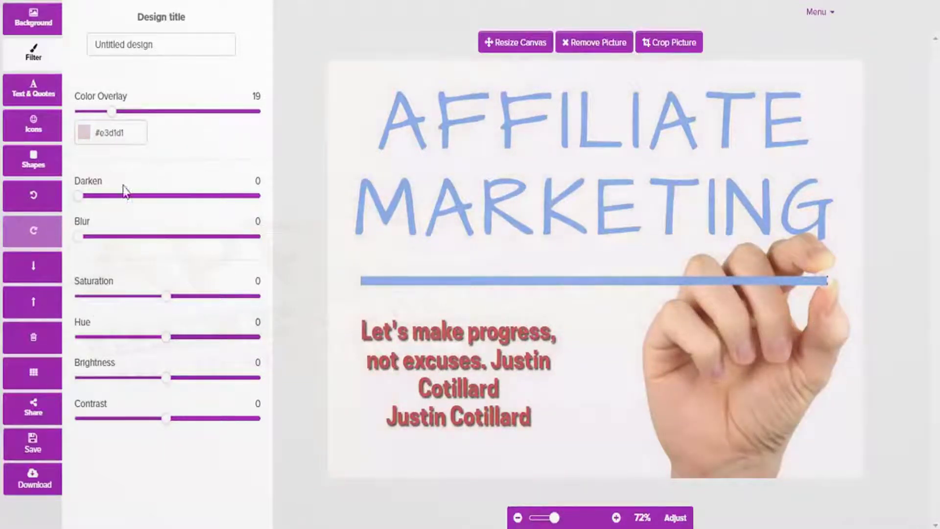
Step: Set photo filters: darken 9, blur 12, saturation 9, hue 6, brightness -3, contrast -2
{"action": "left_click_drag", "start_coordinate": [81, 196], "coordinate": [97, 204]}
{"action": "left_click_drag", "start_coordinate": [82, 241], "coordinate": [101, 244]}
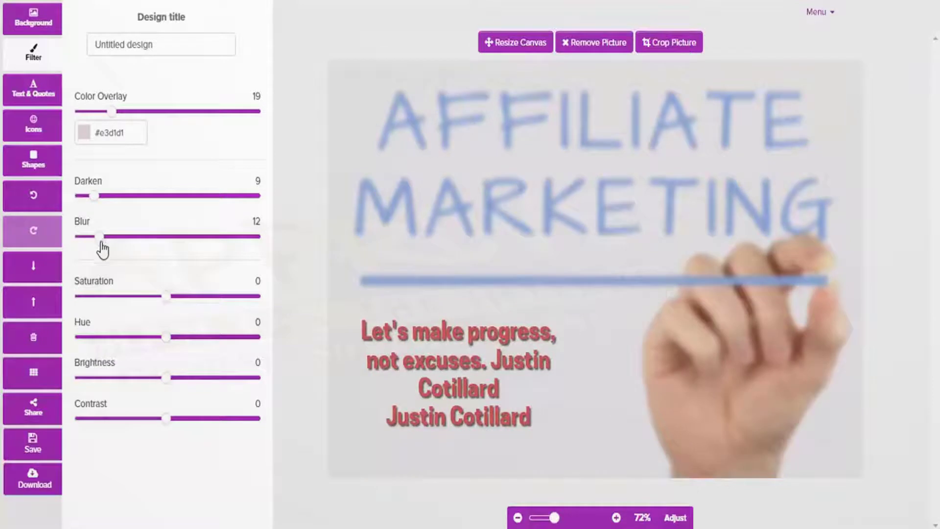
{"action": "mouse_move", "coordinate": [165, 297]}
{"action": "left_mouse_down"}
{"action": "mouse_move", "coordinate": [145, 296]}
{"action": "mouse_move", "coordinate": [175, 296]}
{"action": "left_mouse_up"}
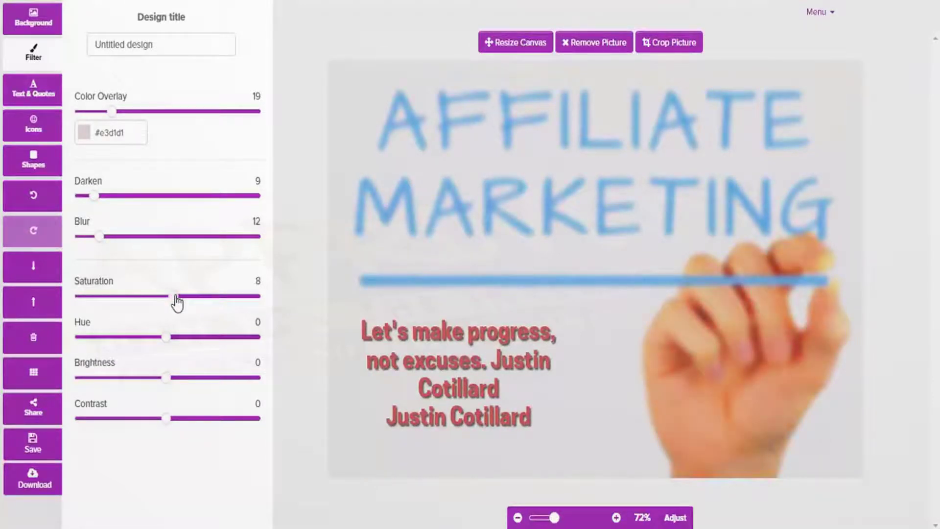
{"action": "left_click_drag", "start_coordinate": [165, 337], "coordinate": [171, 337]}
{"action": "mouse_move", "coordinate": [173, 381]}
{"action": "left_mouse_down"}
{"action": "mouse_move", "coordinate": [189, 381]}
{"action": "mouse_move", "coordinate": [165, 382]}
{"action": "left_mouse_up"}
{"action": "mouse_move", "coordinate": [166, 425]}
{"action": "left_mouse_down"}
{"action": "mouse_move", "coordinate": [149, 424]}
{"action": "mouse_move", "coordinate": [167, 423]}
{"action": "left_mouse_up"}
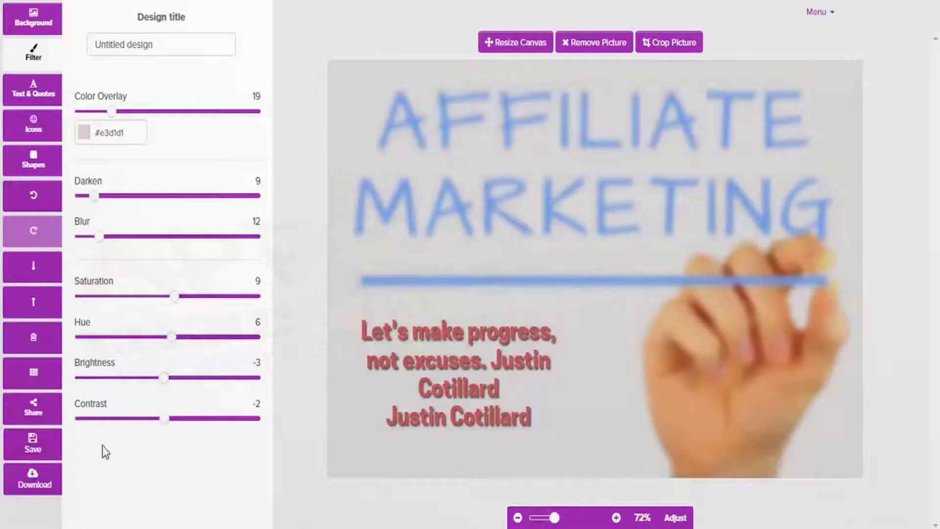
Step: Toggle the alignment grid on and off, then bring up the design's sharing options
{"action": "left_click", "coordinate": [33, 382]}
{"action": "left_click", "coordinate": [34, 381]}
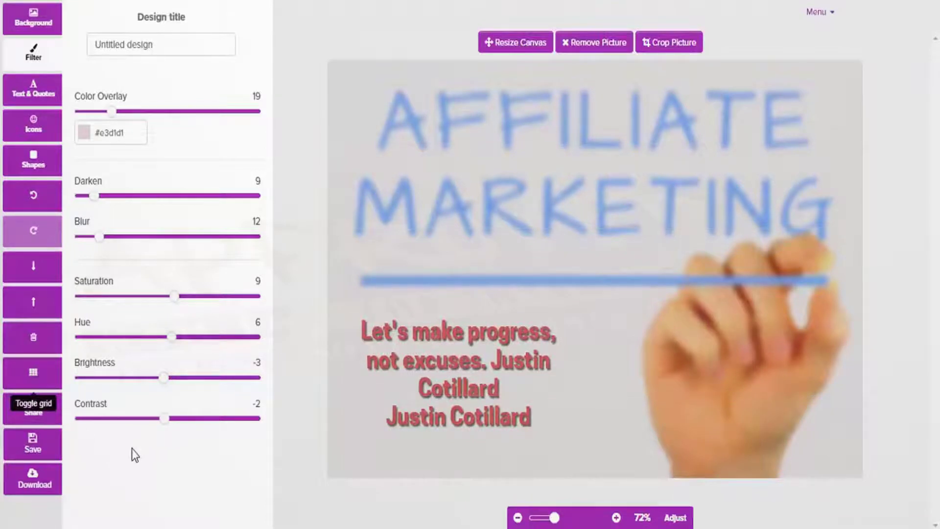
{"action": "left_click", "coordinate": [34, 414]}
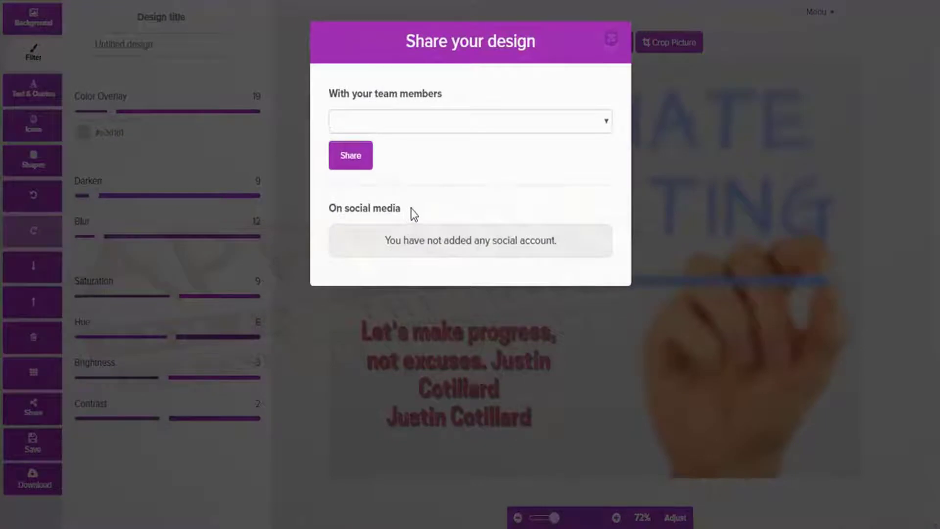
{"action": "left_click", "coordinate": [605, 124]}
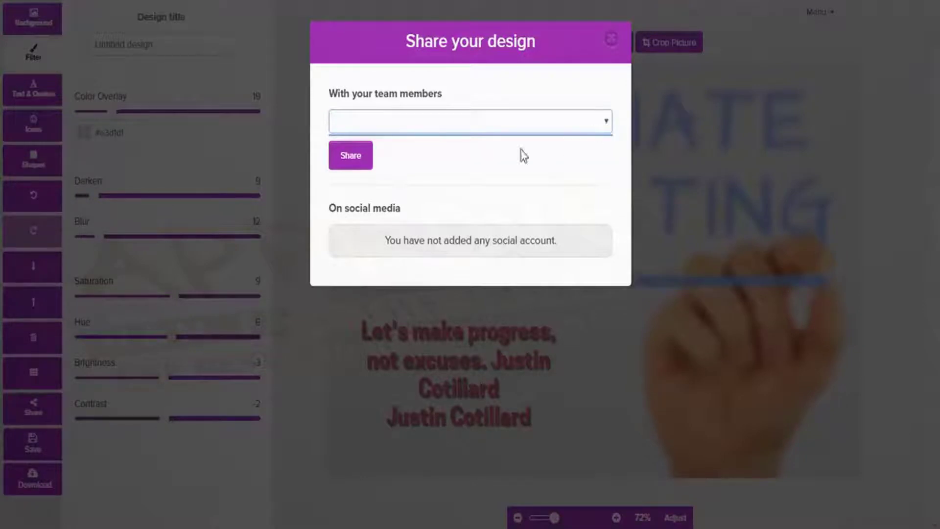
{"action": "left_click", "coordinate": [386, 170]}
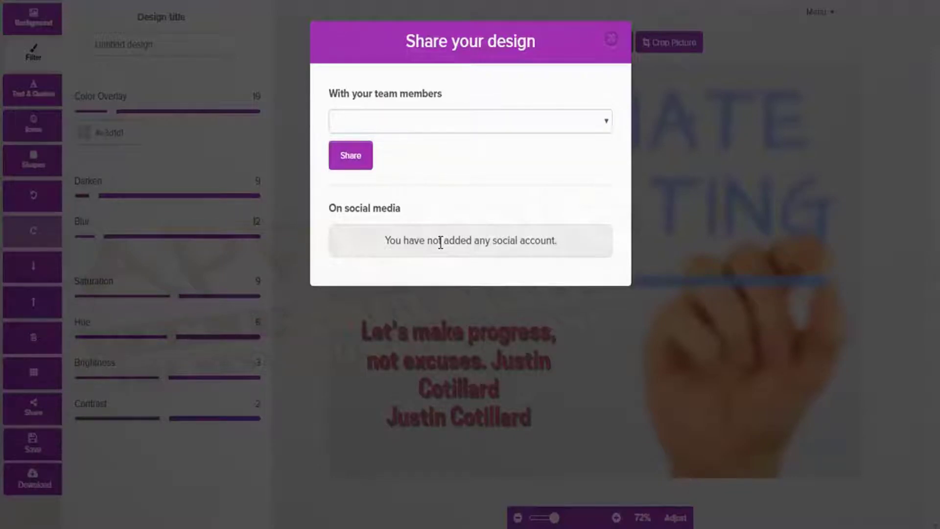
{"action": "left_click", "coordinate": [610, 38]}
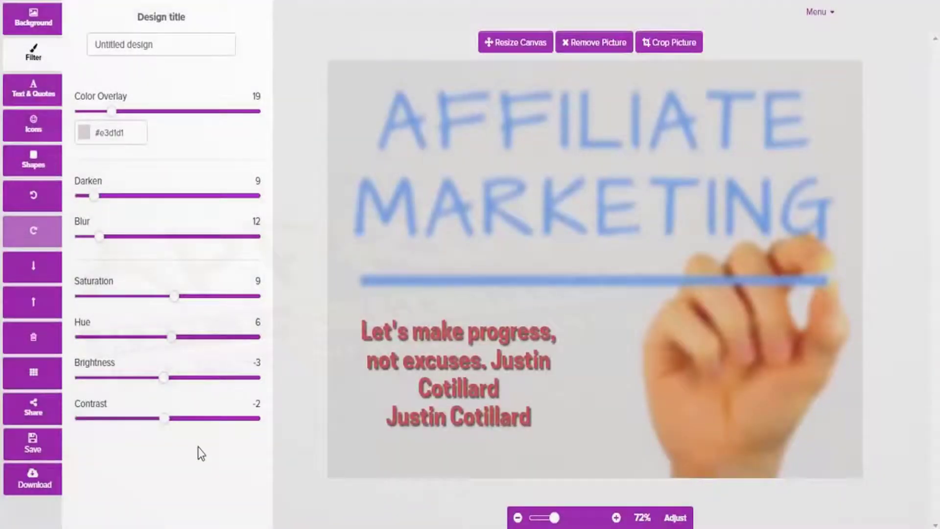
{"action": "left_click", "coordinate": [31, 446]}
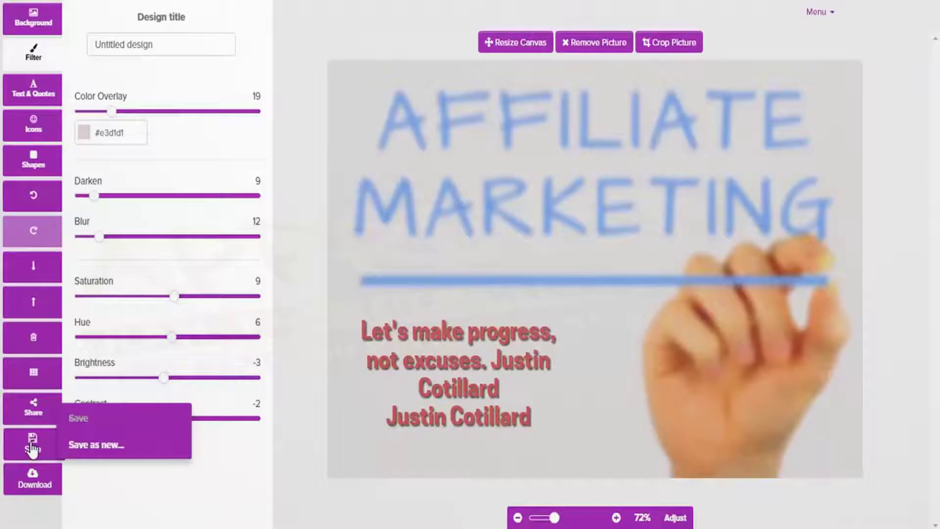
{"action": "left_click", "coordinate": [33, 487]}
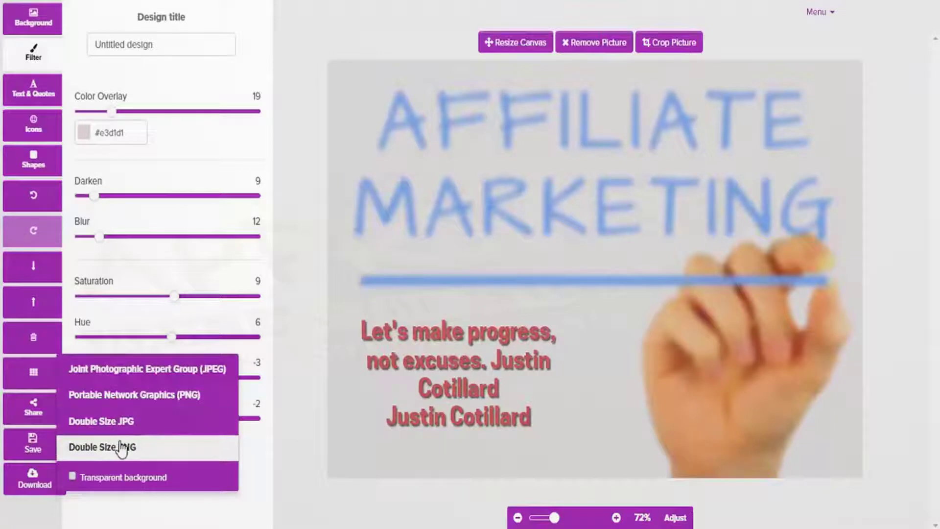
{"action": "left_click", "coordinate": [293, 383]}
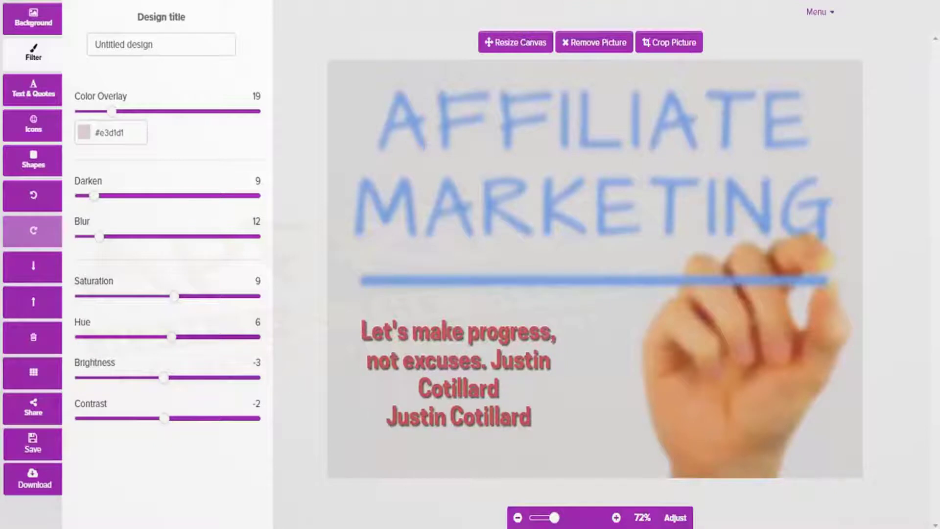
{"action": "mouse_move", "coordinate": [555, 518]}
{"action": "left_mouse_down"}
{"action": "mouse_move", "coordinate": [543, 519]}
{"action": "mouse_move", "coordinate": [552, 521]}
{"action": "left_mouse_up"}
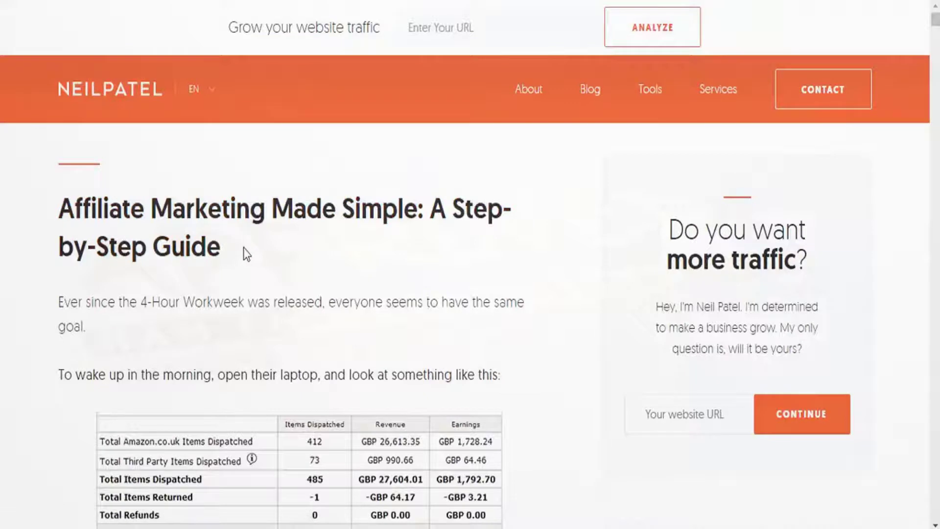
Step: Send the headline 'Affiliate Marketing Made Simple: A Step-by-Step Guide' to Pixelmodo via Edit Text
{"action": "left_click_drag", "start_coordinate": [230, 251], "coordinate": [57, 213]}
{"action": "right_click", "coordinate": [57, 213]}
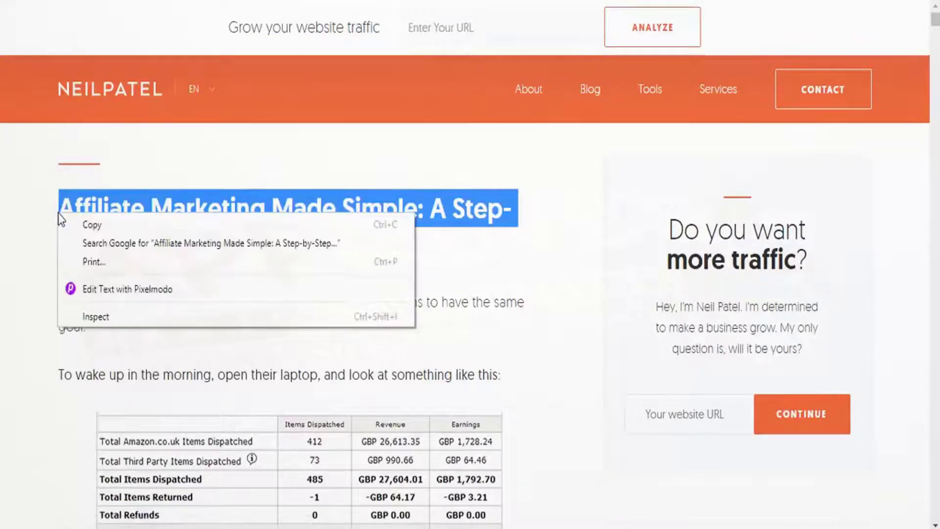
{"action": "left_click", "coordinate": [110, 290]}
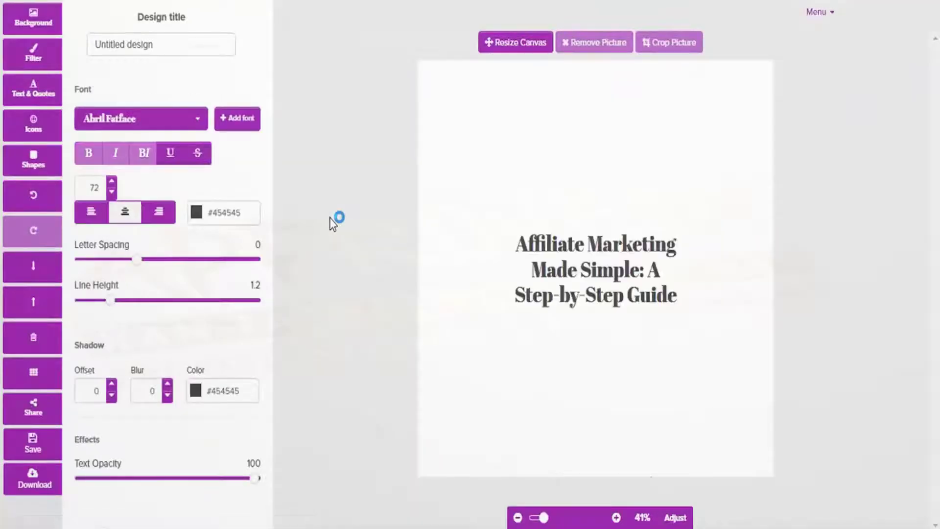
Step: Nudge the imported headline slightly upward on the blank canvas and bring up Background settings
{"action": "left_click_drag", "start_coordinate": [619, 259], "coordinate": [619, 240]}
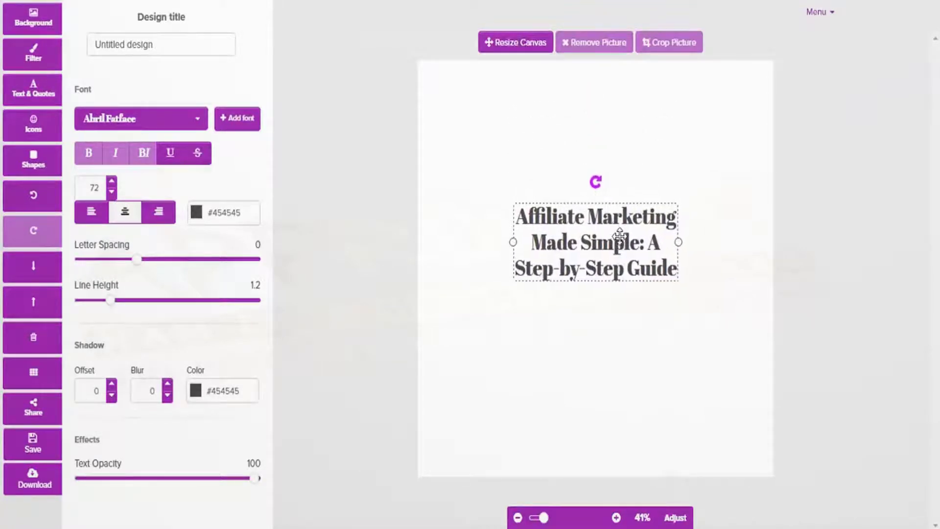
{"action": "left_click", "coordinate": [31, 30]}
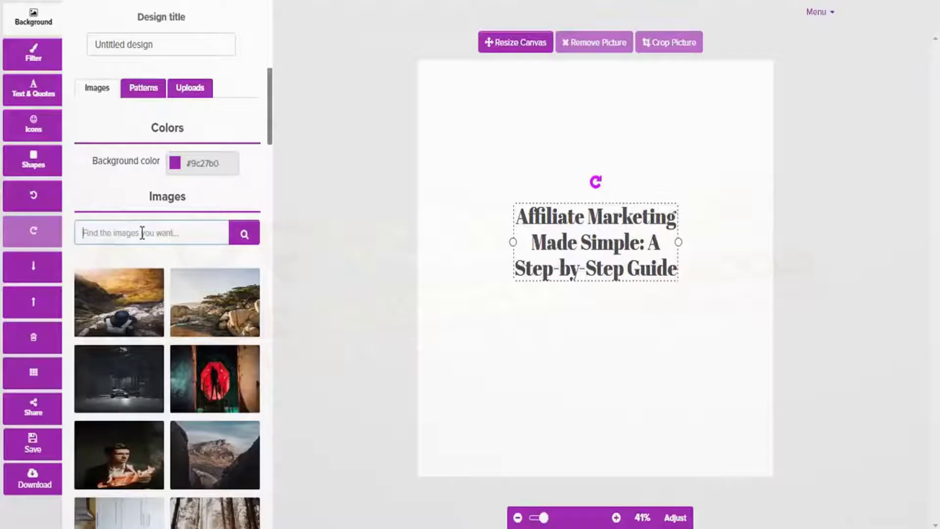
Step: Search backgrounds for 'affiliate', use the man-at-computer photo, and reposition the headline
{"action": "left_click", "coordinate": [142, 233]}
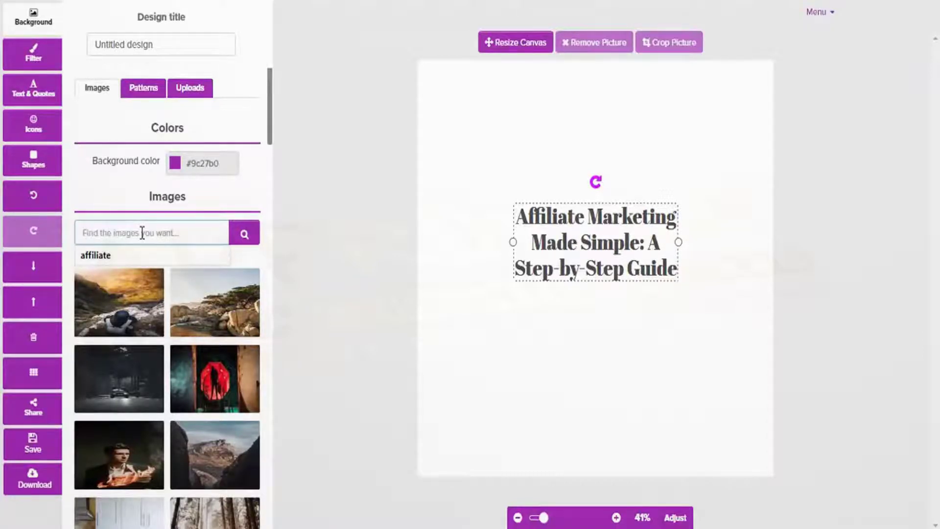
{"action": "type", "text": "affiliate"}
{"action": "left_click", "coordinate": [109, 259]}
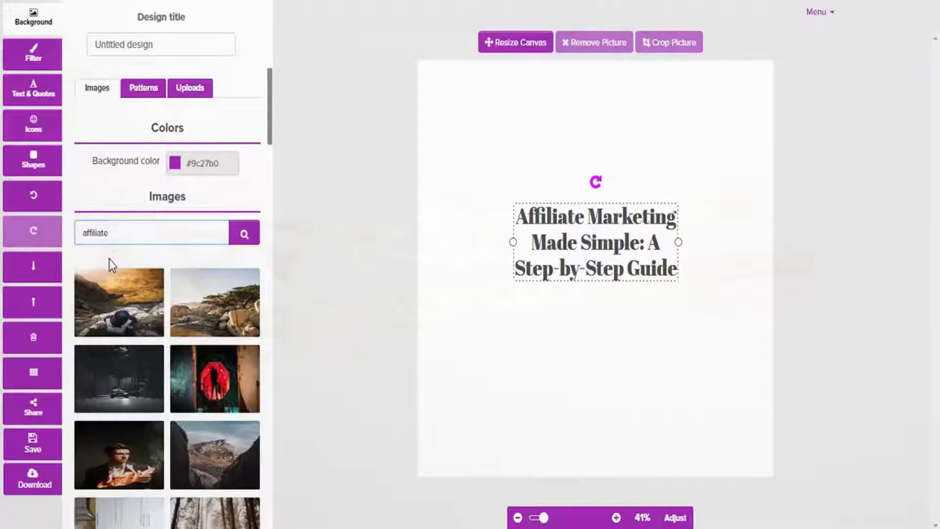
{"action": "left_click", "coordinate": [246, 235]}
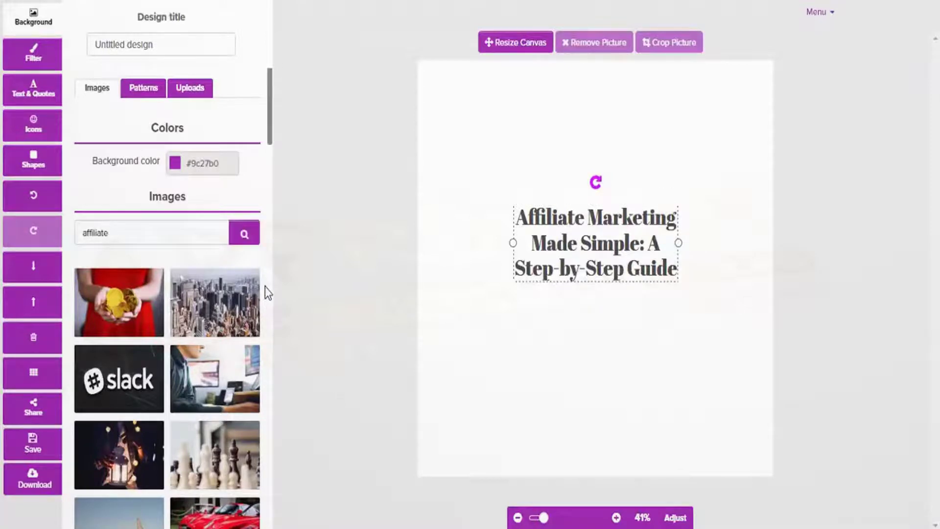
{"action": "scroll", "coordinate": [265, 286], "scroll_direction": "down", "scroll_amount": 2}
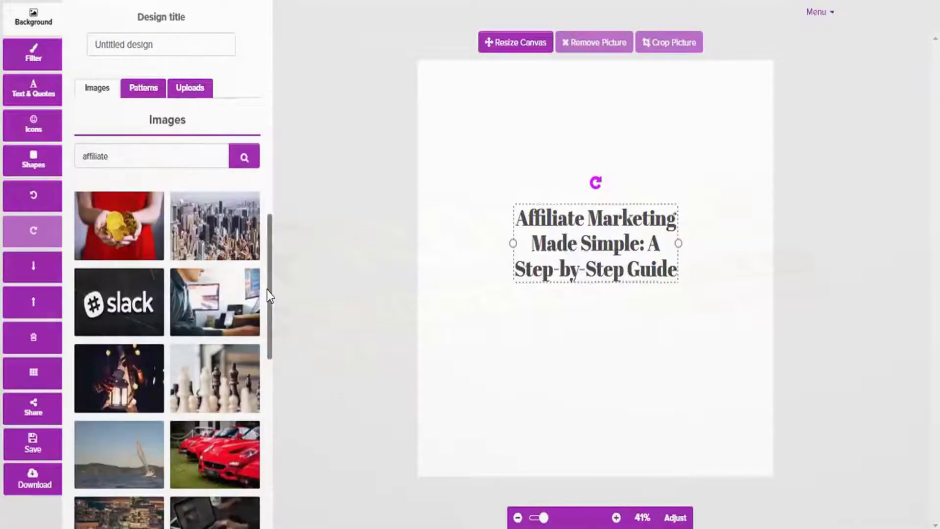
{"action": "left_click_drag", "start_coordinate": [270, 296], "coordinate": [275, 377]}
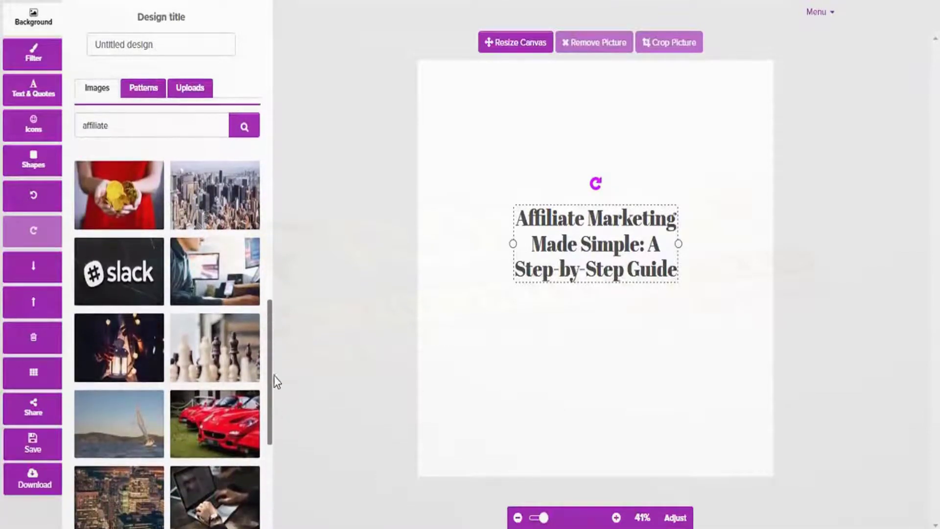
{"action": "left_click", "coordinate": [215, 267]}
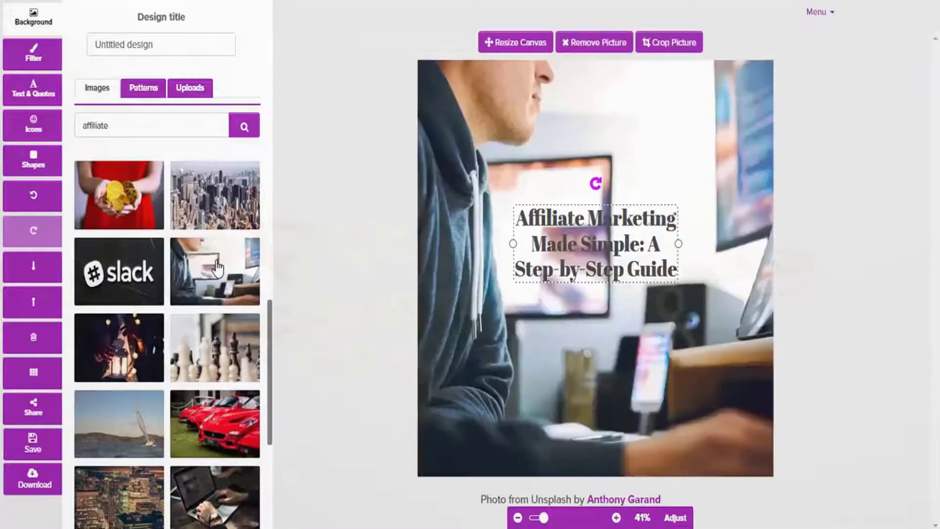
{"action": "left_click_drag", "start_coordinate": [602, 169], "coordinate": [602, 218]}
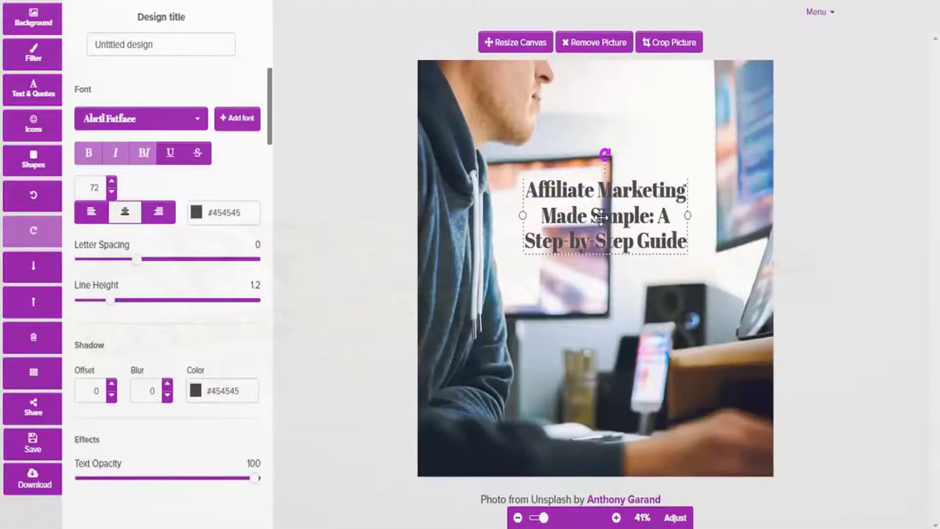
Step: Turn the headline text red (#d8334a)
{"action": "left_click", "coordinate": [196, 216]}
{"action": "left_click", "coordinate": [211, 320]}
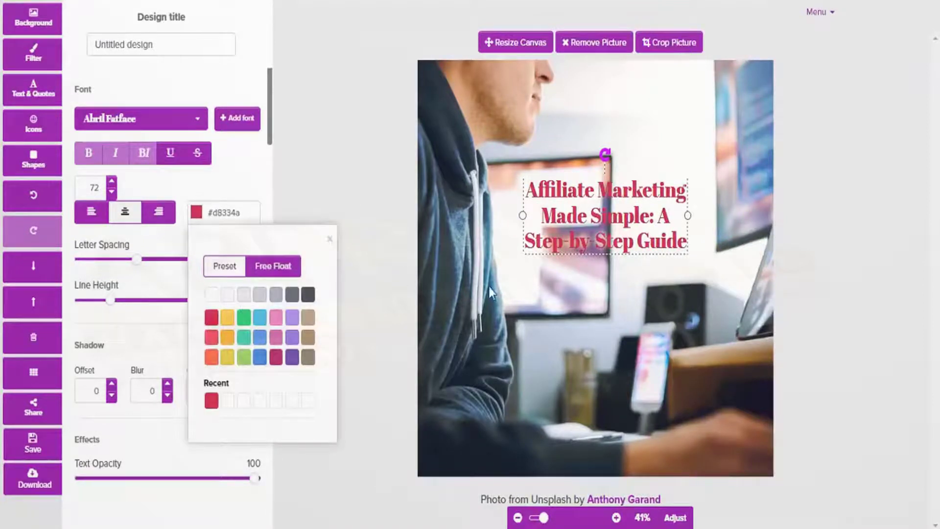
{"action": "left_click", "coordinate": [500, 290]}
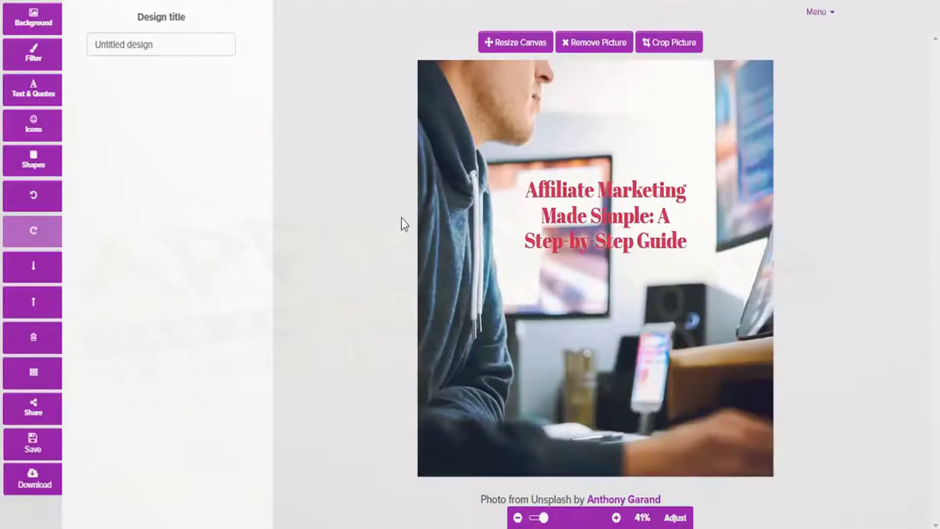
Step: Filter the background photo with colour overlay 20, darken 24 and added blur
{"action": "left_click", "coordinate": [35, 65]}
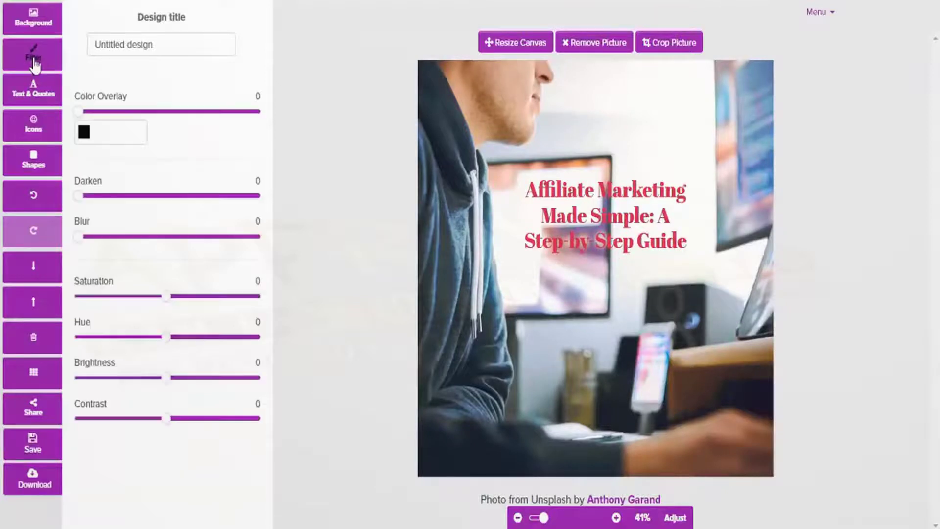
{"action": "left_click_drag", "start_coordinate": [80, 114], "coordinate": [116, 121]}
{"action": "left_click_drag", "start_coordinate": [78, 197], "coordinate": [122, 198]}
{"action": "left_click_drag", "start_coordinate": [78, 238], "coordinate": [123, 249]}
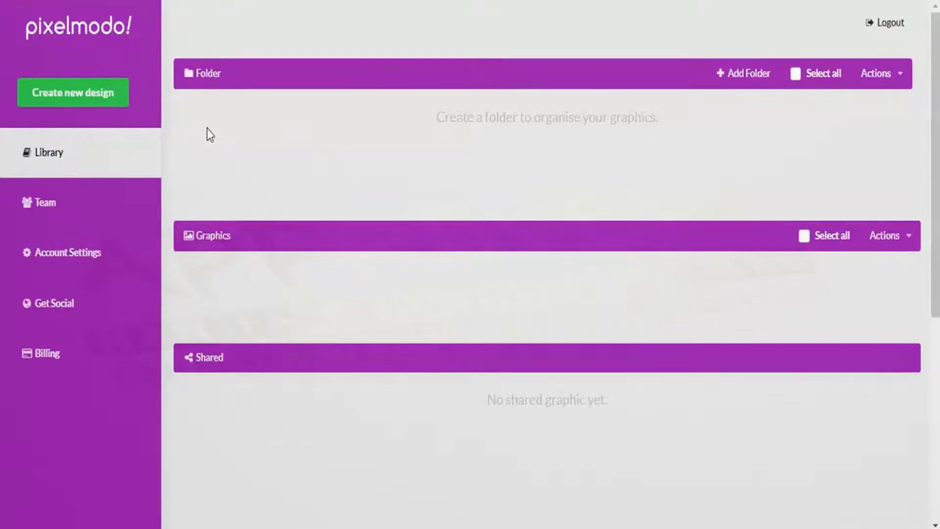
Step: Start a new design and choose the Facebook Post (1200px - 900px) template size
{"action": "left_click", "coordinate": [80, 96]}
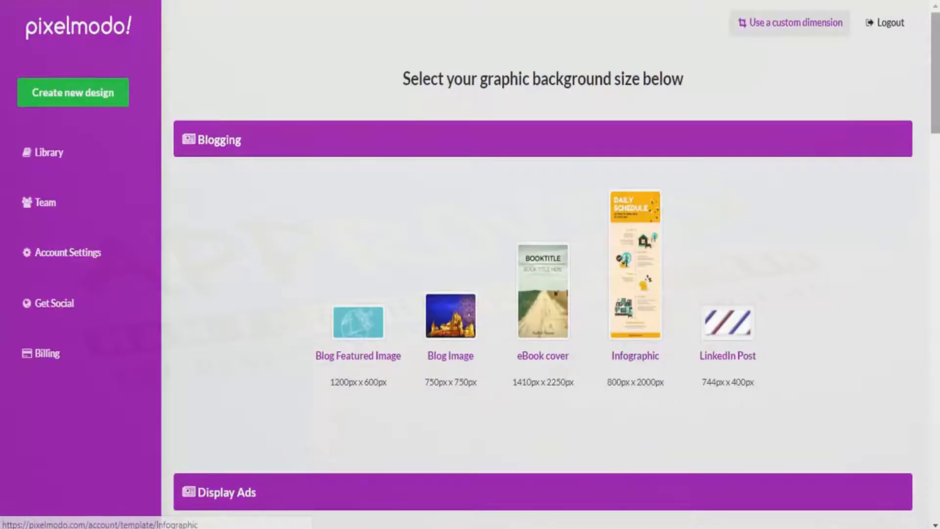
{"action": "left_click_drag", "start_coordinate": [935, 88], "coordinate": [935, 398]}
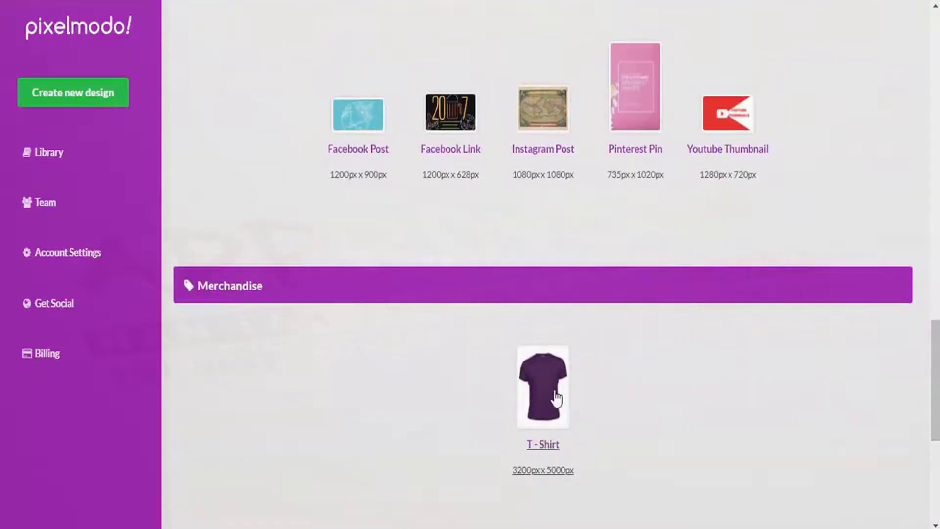
{"action": "left_click_drag", "start_coordinate": [935, 370], "coordinate": [936, 353]}
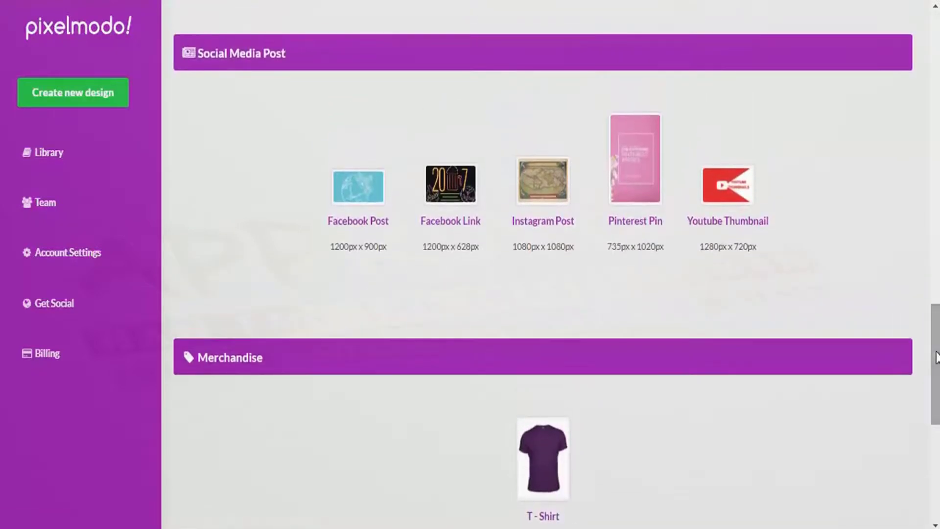
{"action": "left_click", "coordinate": [358, 202]}
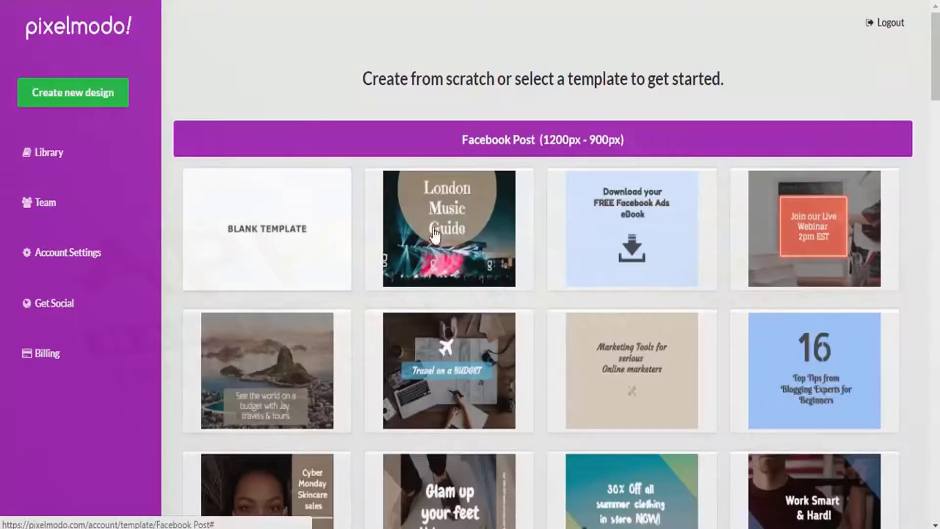
Step: Open the Cyber Monday Skincare sales template from the Facebook Post templates
{"action": "scroll", "coordinate": [935, 55], "scroll_direction": "down", "scroll_amount": 4}
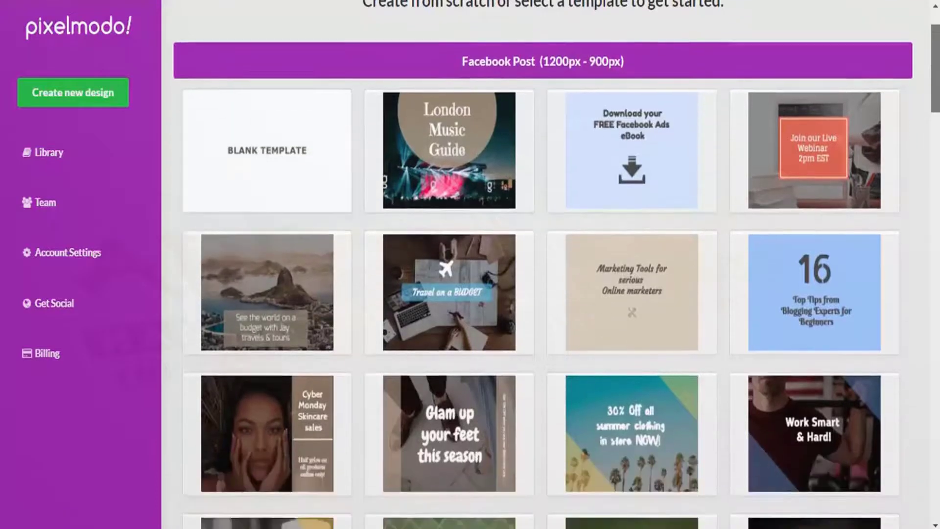
{"action": "scroll", "coordinate": [935, 56], "scroll_direction": "up", "scroll_amount": 1}
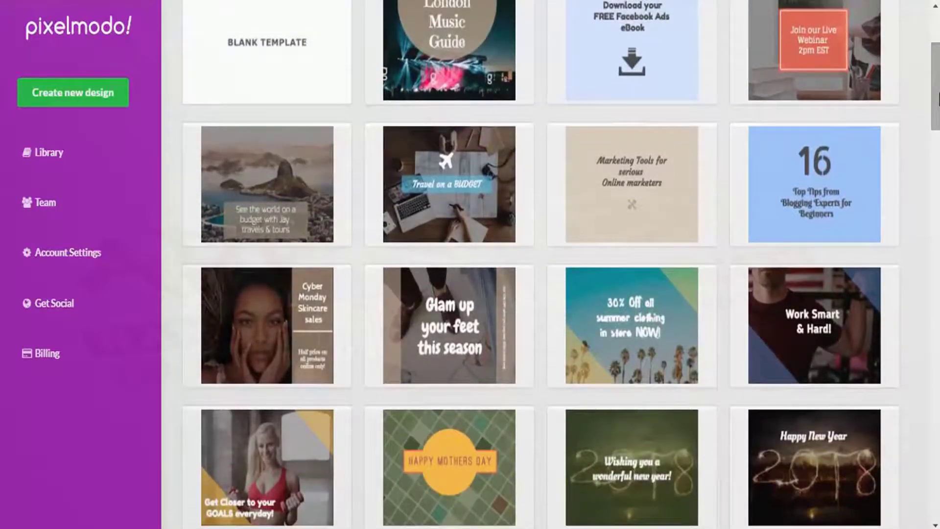
{"action": "left_click", "coordinate": [253, 344]}
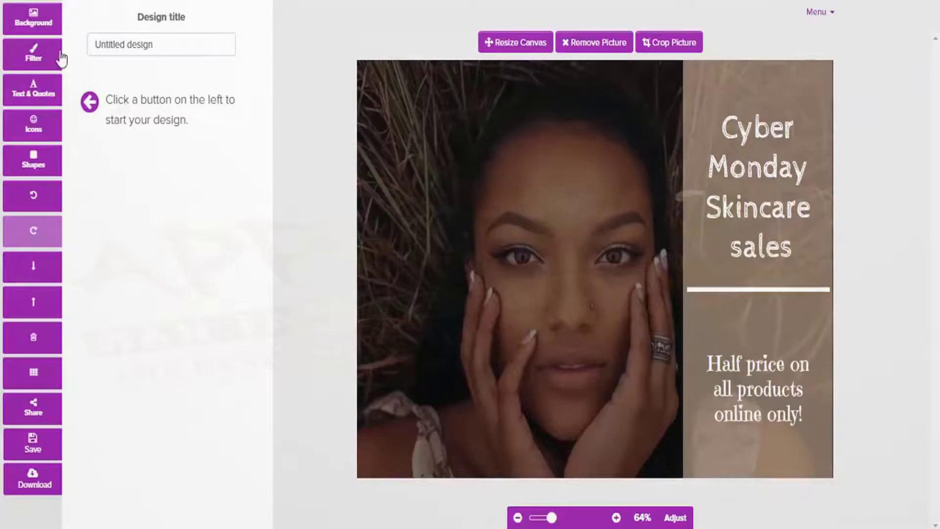
Step: Add the 'But life was something more' quote from Text & Quotes to the design
{"action": "left_click", "coordinate": [33, 30]}
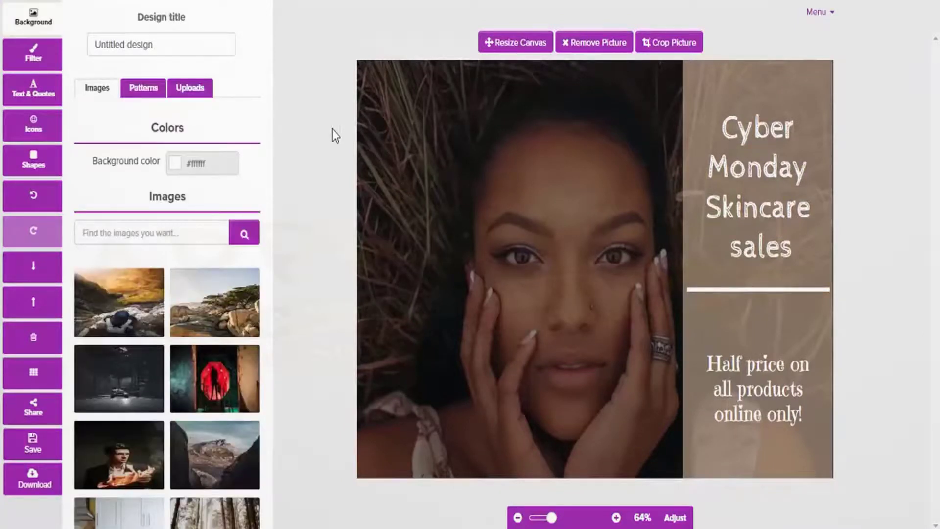
{"action": "left_click", "coordinate": [31, 93]}
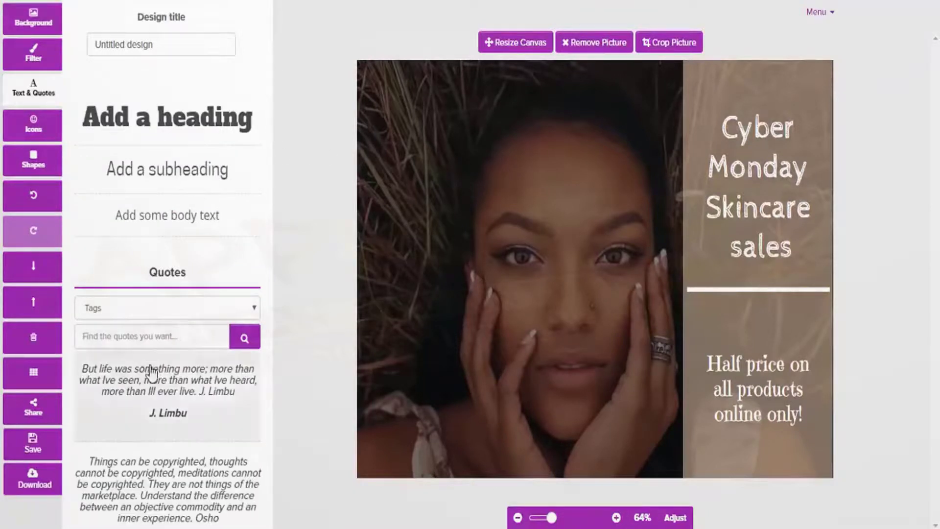
{"action": "left_click", "coordinate": [169, 385]}
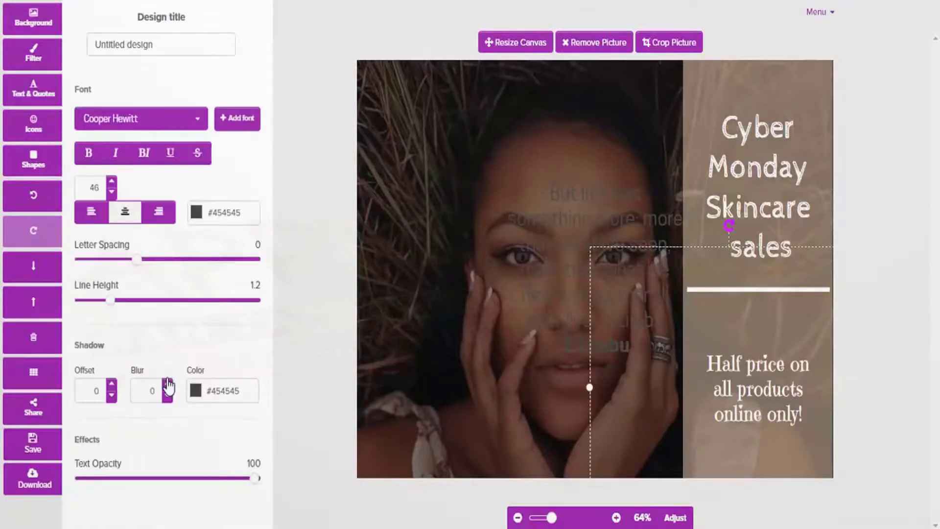
{"action": "key", "text": "ctrl+a"}
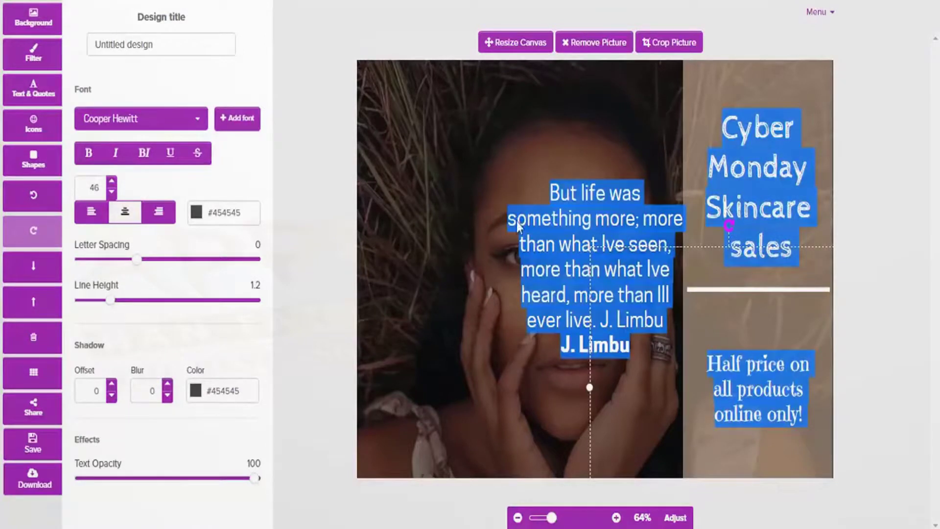
{"action": "left_click", "coordinate": [416, 161]}
Step: Move the quote to the photo's upper left and make its text white
{"action": "left_click_drag", "start_coordinate": [560, 250], "coordinate": [420, 155]}
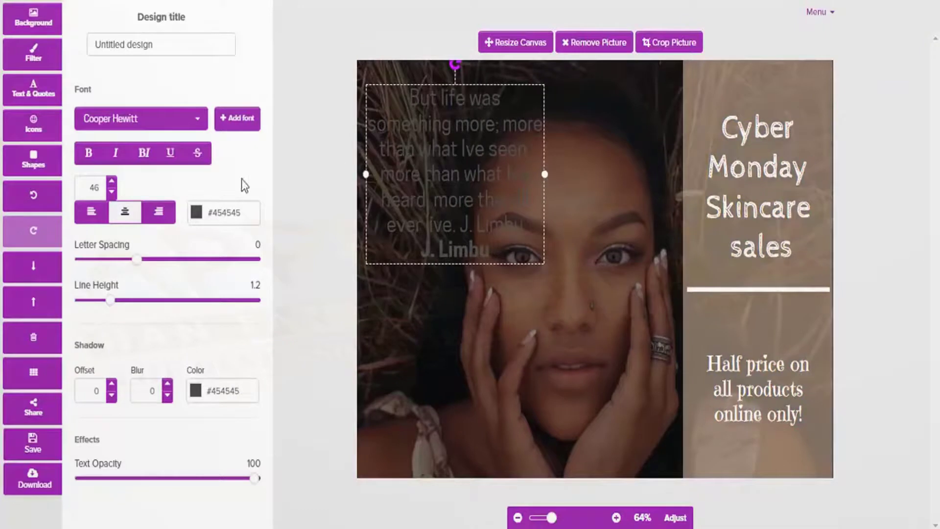
{"action": "left_click", "coordinate": [199, 219]}
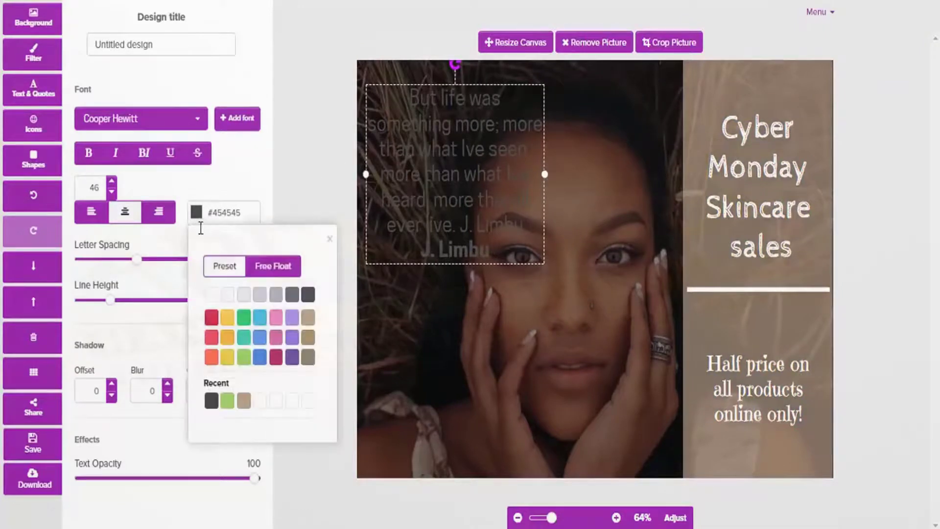
{"action": "left_click", "coordinate": [211, 295]}
{"action": "left_click", "coordinate": [446, 323]}
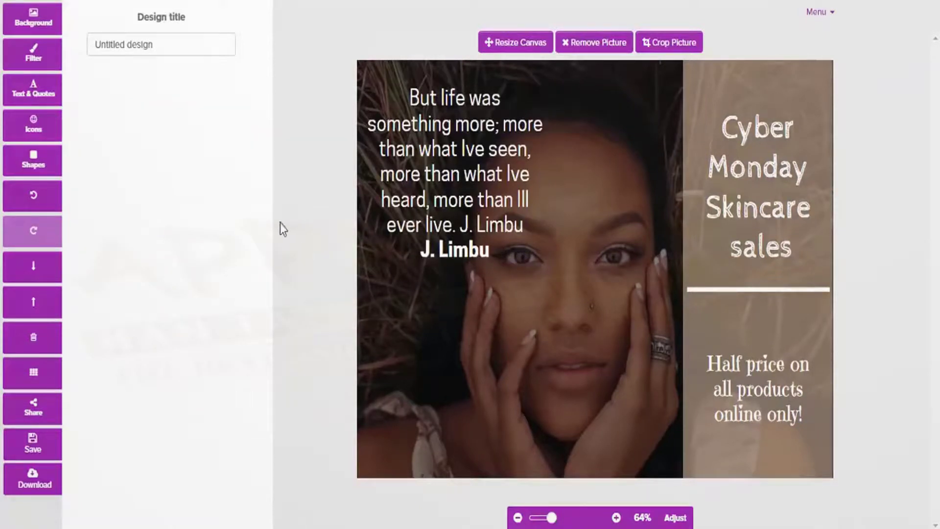
Step: Give the photo a yellow (#ffce54) Color Overlay at strength 31
{"action": "left_click", "coordinate": [33, 52]}
{"action": "left_click_drag", "start_coordinate": [78, 116], "coordinate": [115, 120]}
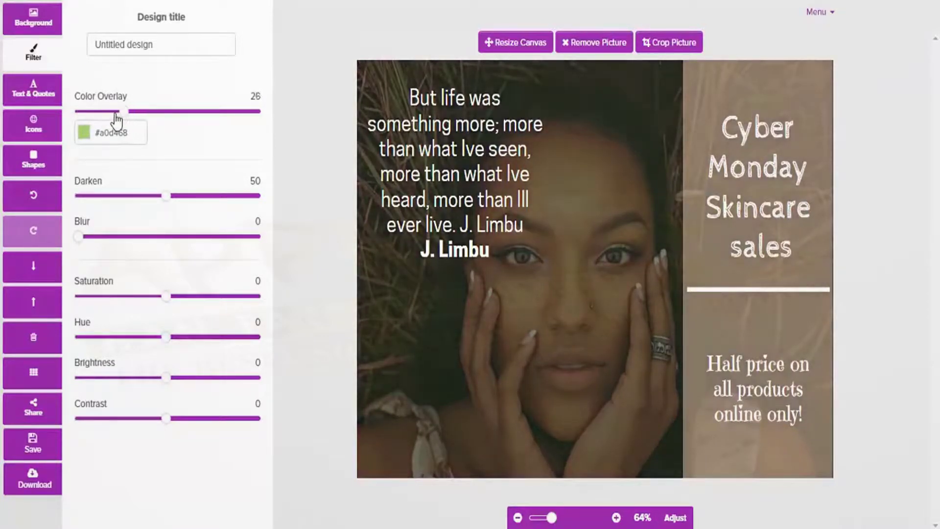
{"action": "left_click", "coordinate": [84, 141]}
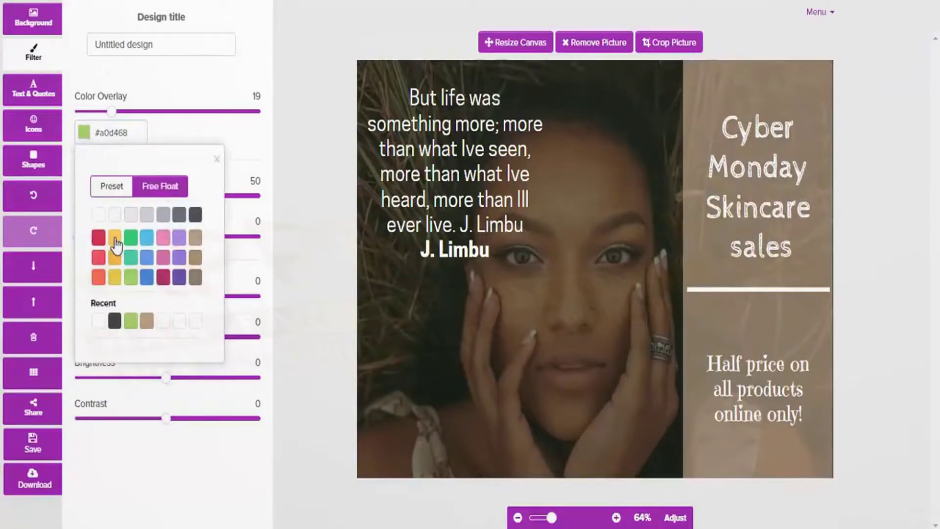
{"action": "left_click", "coordinate": [115, 240]}
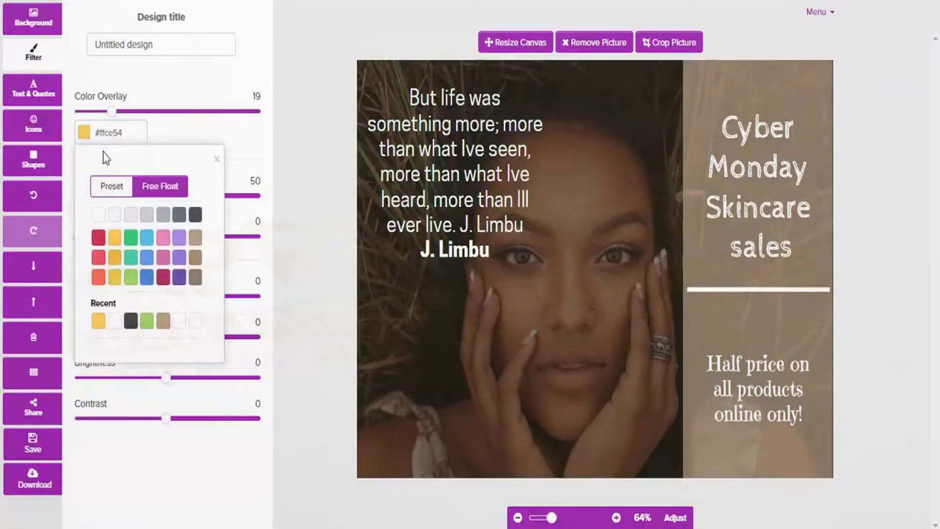
{"action": "left_click_drag", "start_coordinate": [116, 118], "coordinate": [138, 111]}
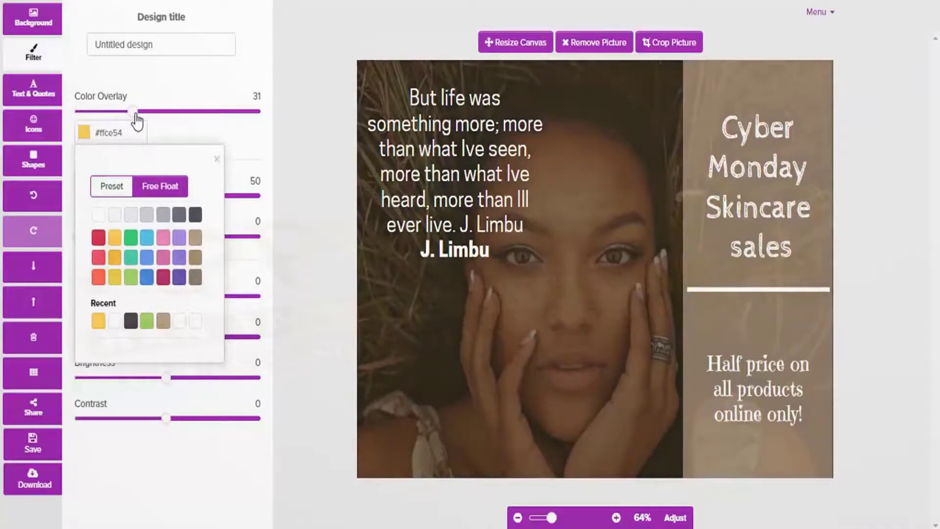
{"action": "left_click", "coordinate": [189, 89]}
Step: Set Darken 30, Blur 10, Saturation -44, Hue -4, Brightness -16 and Contrast -23
{"action": "left_click_drag", "start_coordinate": [171, 201], "coordinate": [143, 201]}
{"action": "left_click_drag", "start_coordinate": [134, 197], "coordinate": [134, 197]}
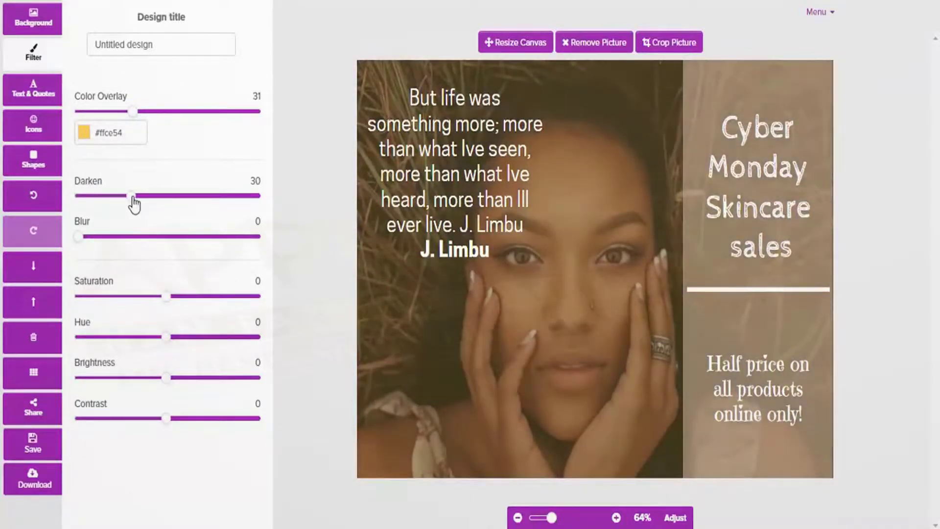
{"action": "left_click_drag", "start_coordinate": [80, 239], "coordinate": [99, 239]}
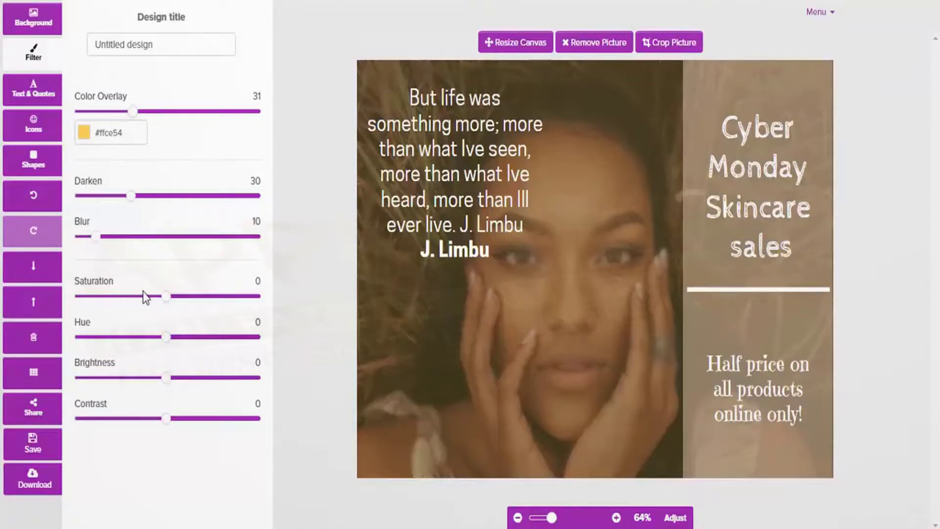
{"action": "left_click_drag", "start_coordinate": [167, 296], "coordinate": [127, 297]}
{"action": "mouse_move", "coordinate": [169, 338]}
{"action": "left_mouse_down"}
{"action": "mouse_move", "coordinate": [151, 337]}
{"action": "mouse_move", "coordinate": [164, 339]}
{"action": "left_mouse_up"}
{"action": "left_click_drag", "start_coordinate": [164, 381], "coordinate": [155, 379]}
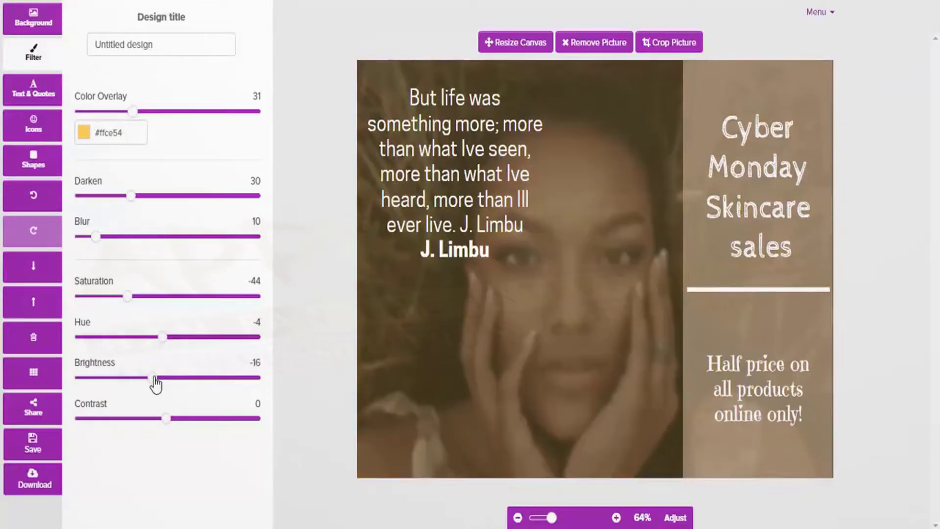
{"action": "left_click_drag", "start_coordinate": [169, 421], "coordinate": [148, 421]}
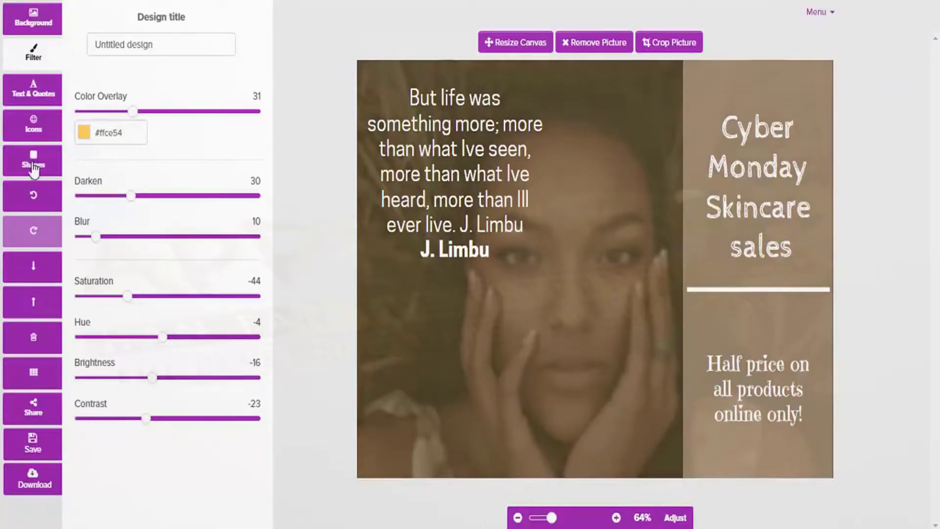
Step: Add the Pinterest icon from Icons and shrink it toward the upper right
{"action": "left_click", "coordinate": [32, 129]}
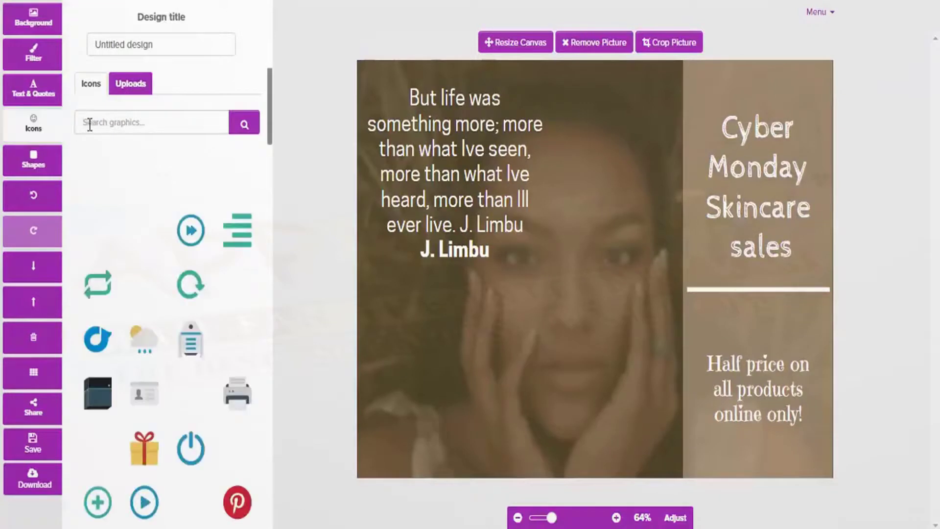
{"action": "left_click", "coordinate": [118, 130]}
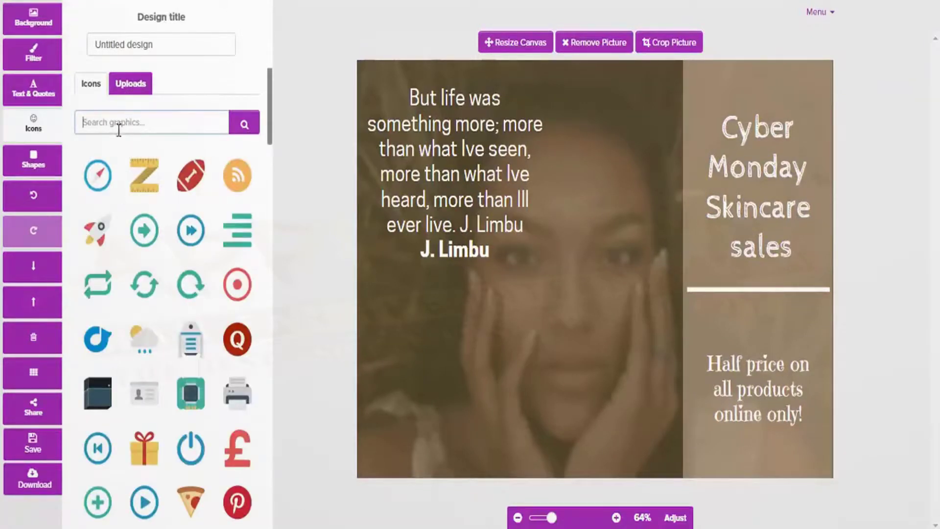
{"action": "left_click", "coordinate": [237, 502]}
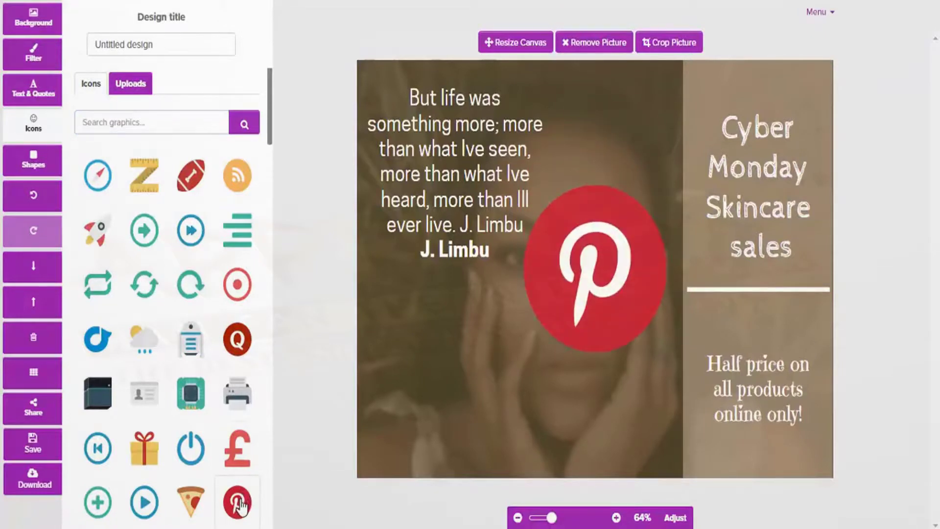
{"action": "left_click", "coordinate": [598, 290]}
{"action": "left_click_drag", "start_coordinate": [593, 262], "coordinate": [646, 239]}
{"action": "left_click_drag", "start_coordinate": [720, 167], "coordinate": [832, 69]}
Step: Shift the Cyber Monday and Half price text left, lowering the headline beneath the icon
{"action": "left_click", "coordinate": [739, 167]}
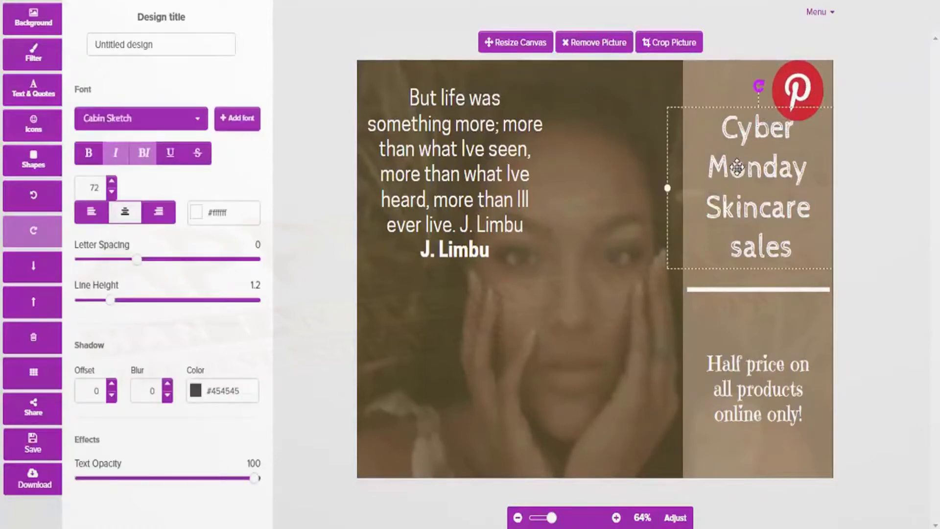
{"action": "left_click_drag", "start_coordinate": [736, 168], "coordinate": [720, 169]}
{"action": "left_click_drag", "start_coordinate": [768, 397], "coordinate": [751, 397]}
{"action": "left_click_drag", "start_coordinate": [739, 231], "coordinate": [741, 243]}
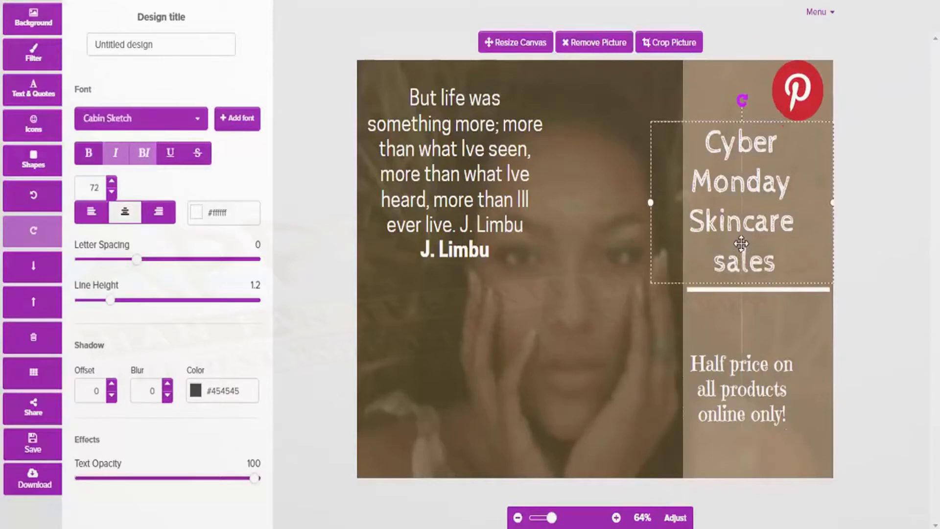
{"action": "left_click", "coordinate": [795, 95]}
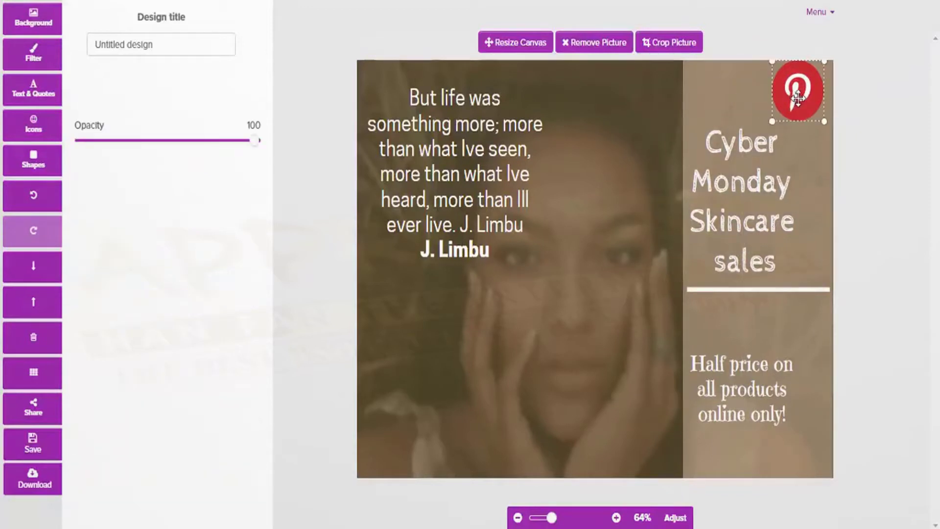
{"action": "left_click_drag", "start_coordinate": [797, 99], "coordinate": [799, 104]}
{"action": "left_click", "coordinate": [582, 137]}
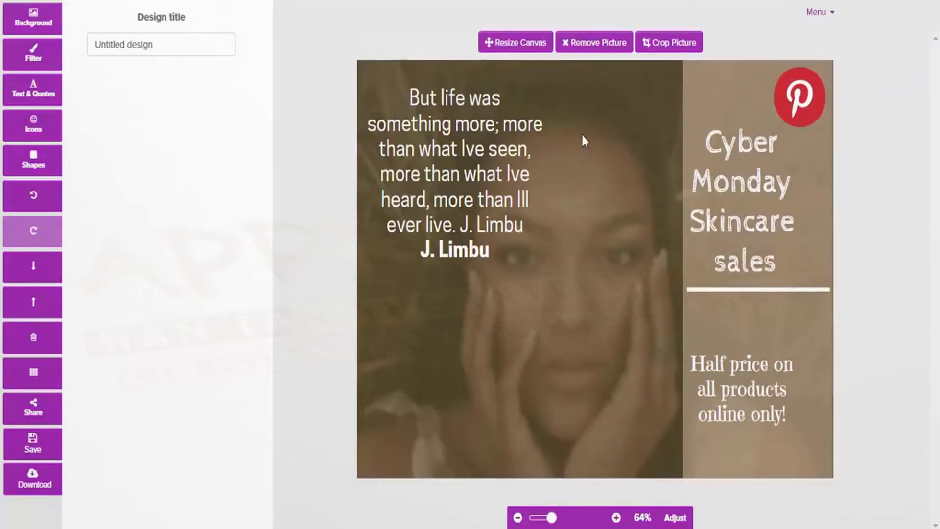
Step: Browse the icon list, then switch to the Shapes collection
{"action": "left_click", "coordinate": [35, 128]}
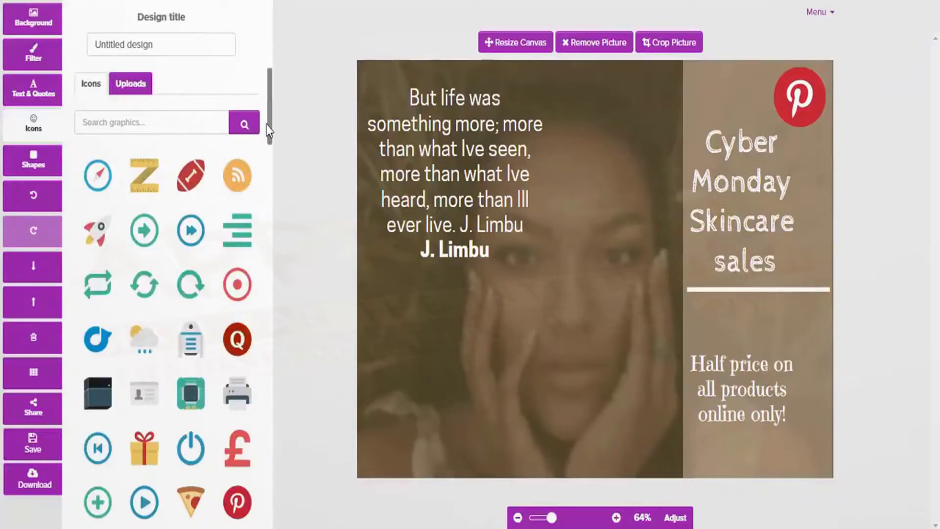
{"action": "mouse_move", "coordinate": [272, 128]}
{"action": "left_mouse_down"}
{"action": "mouse_move", "coordinate": [275, 206]}
{"action": "mouse_move", "coordinate": [269, 136]}
{"action": "left_mouse_up"}
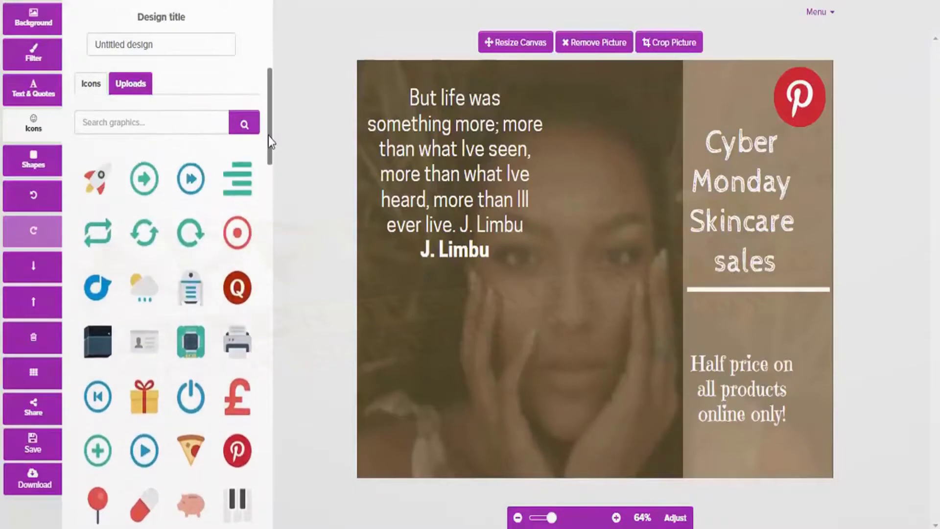
{"action": "left_click", "coordinate": [33, 166]}
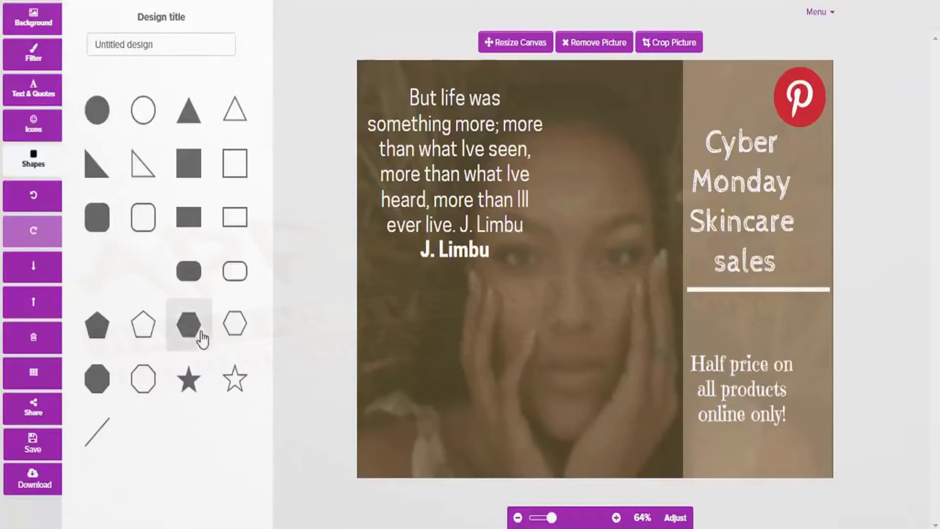